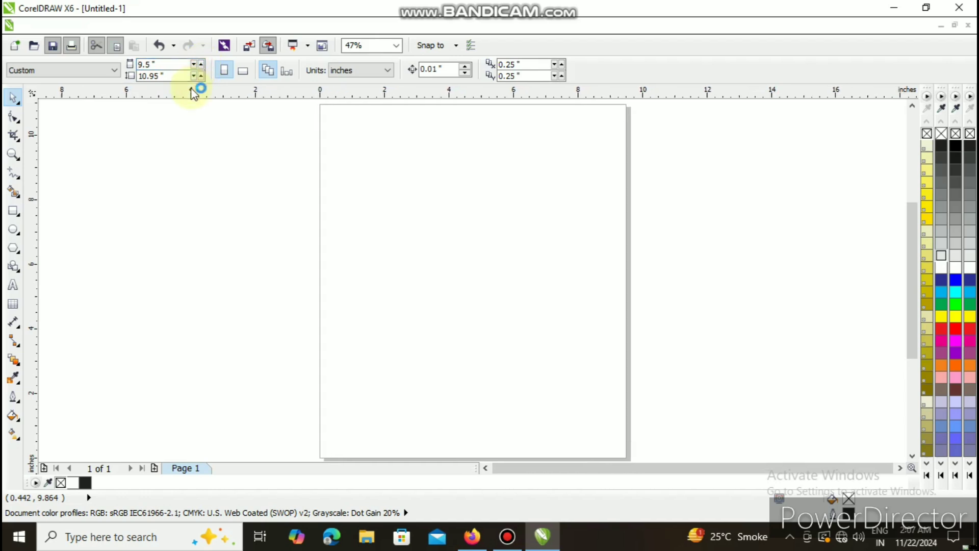
- Set the page height to 10.7 inches
left_click(201, 76)
left_click(201, 76)
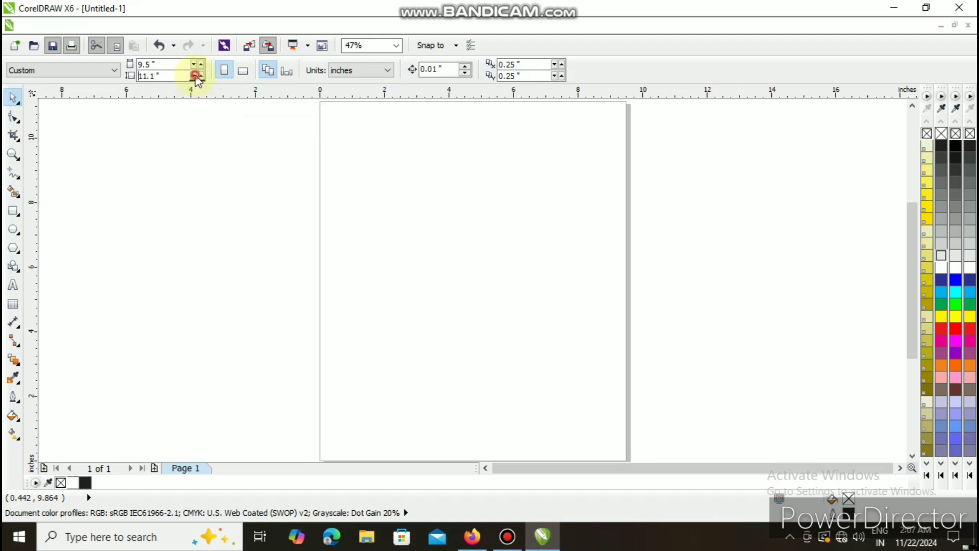
left_click(194, 76)
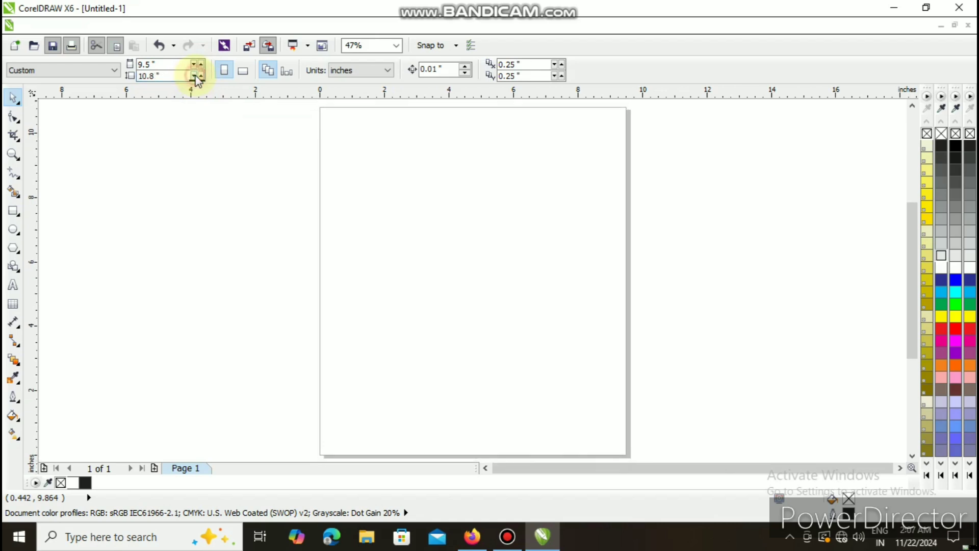
left_click(194, 76)
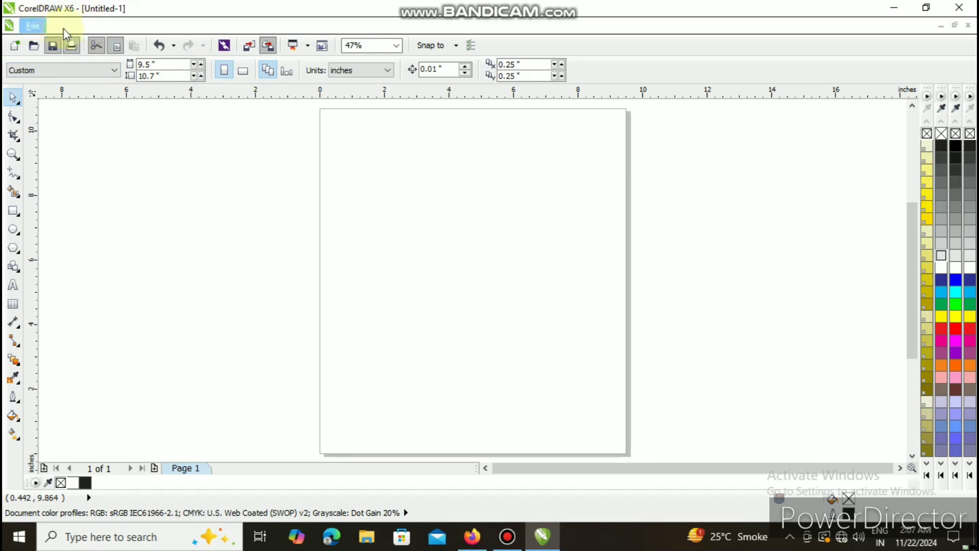
- Give the page a solid red background
left_click(63, 27)
mouse_move(99, 33)
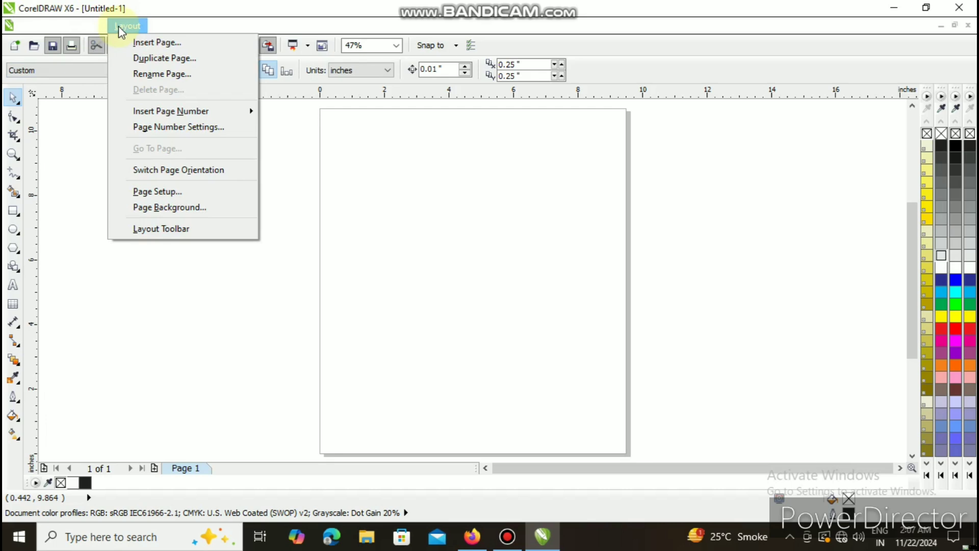
left_click(204, 208)
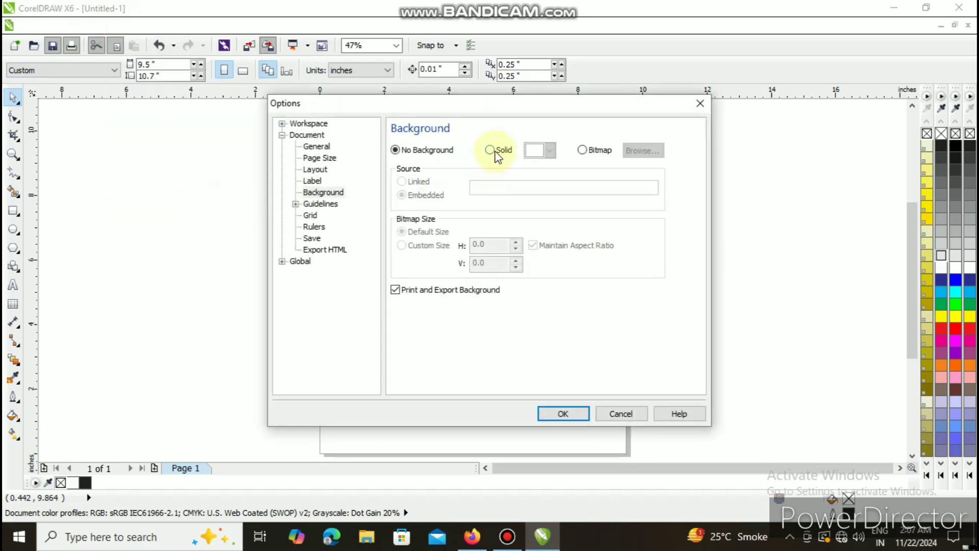
left_click(495, 152)
left_click(550, 149)
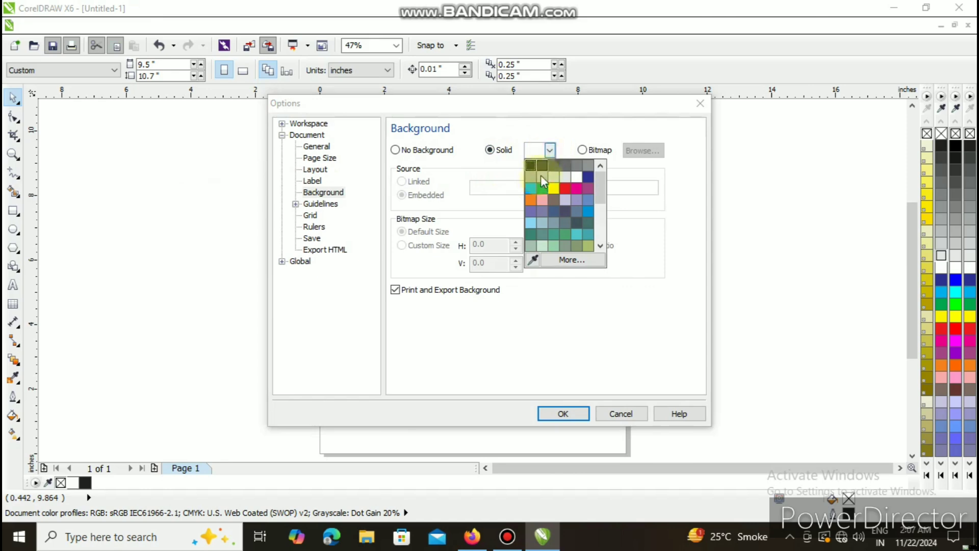
left_click(565, 189)
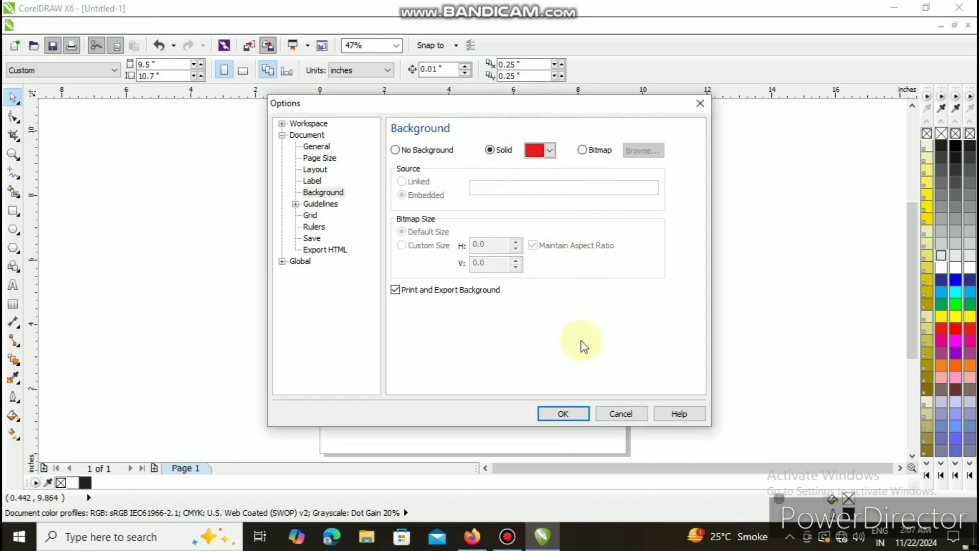
left_click(564, 413)
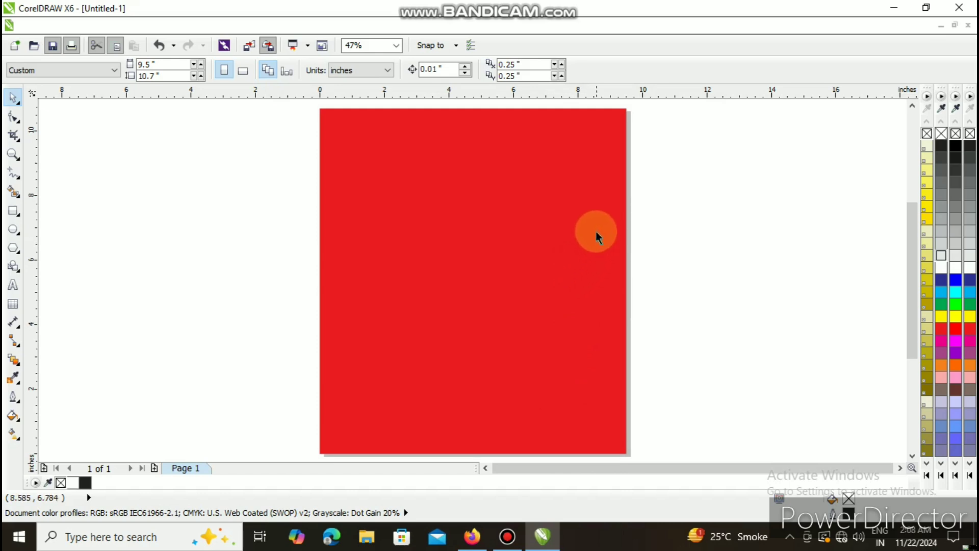
- Draw an upright ellipse about 4.6 by 7.1 inches beside the page, then duplicate it and shift the copy sideways to partly overlap the original
left_click(13, 232)
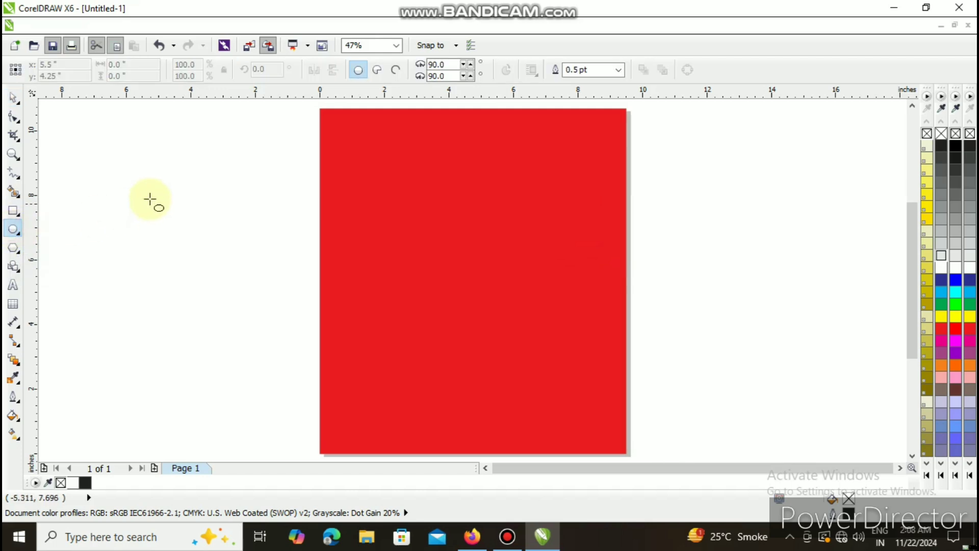
left_click_drag(86, 182, 235, 411)
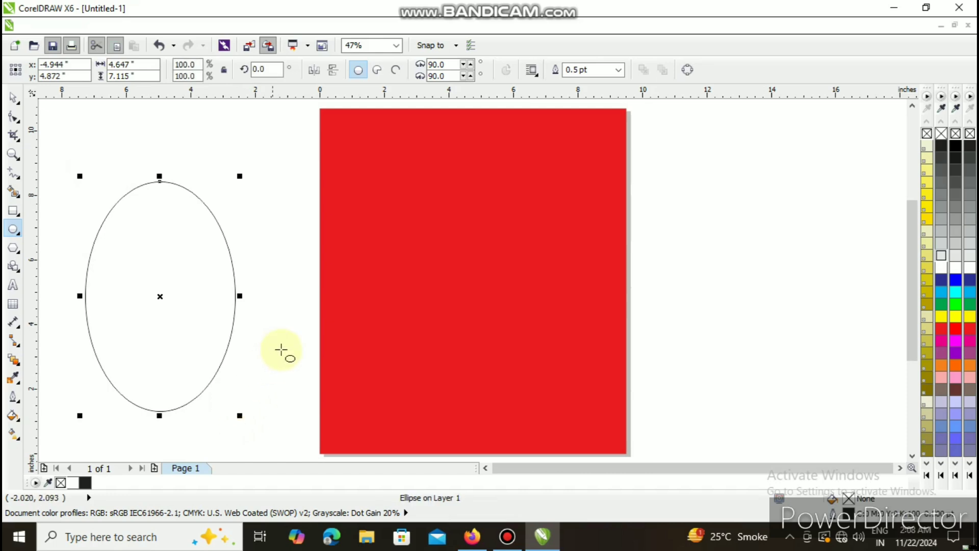
key("ctrl+d")
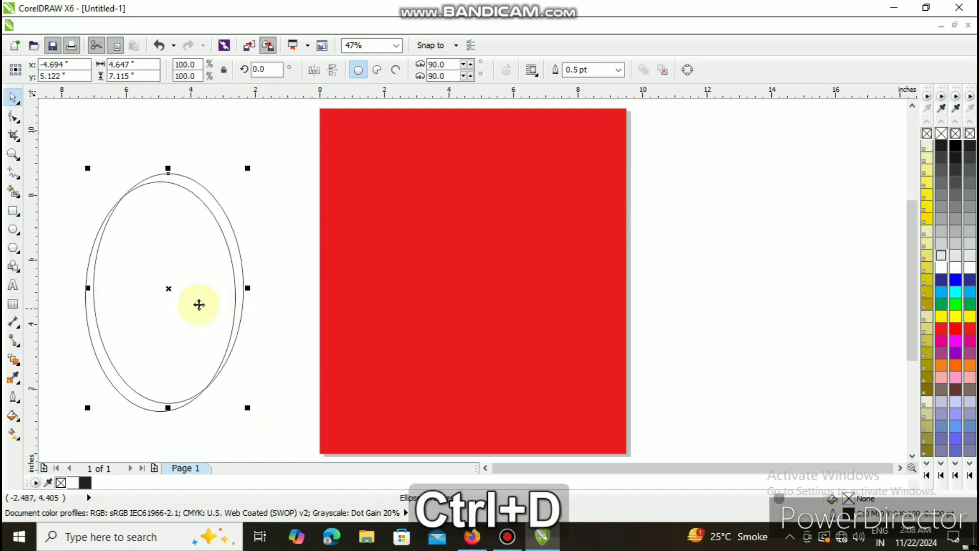
left_click_drag(167, 291, 225, 296)
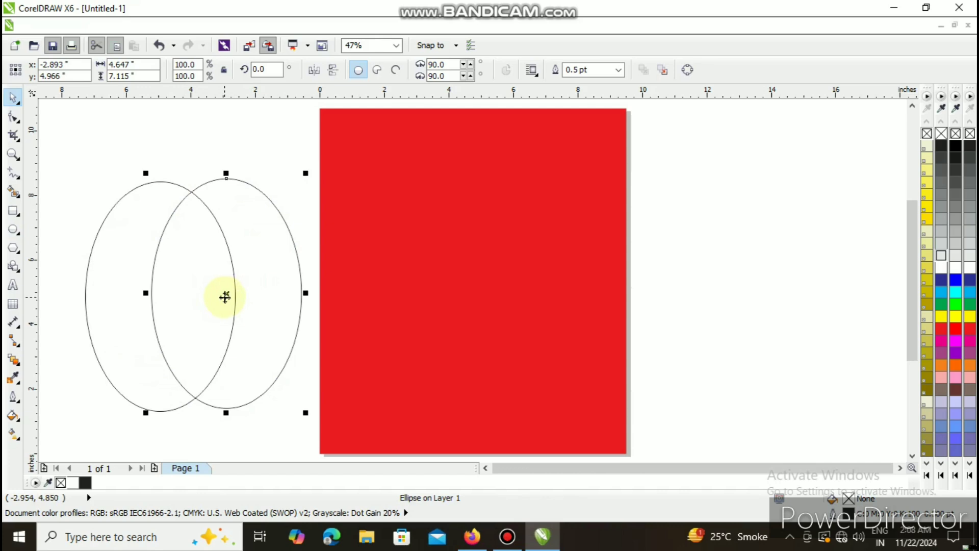
left_click_drag(222, 297, 244, 301)
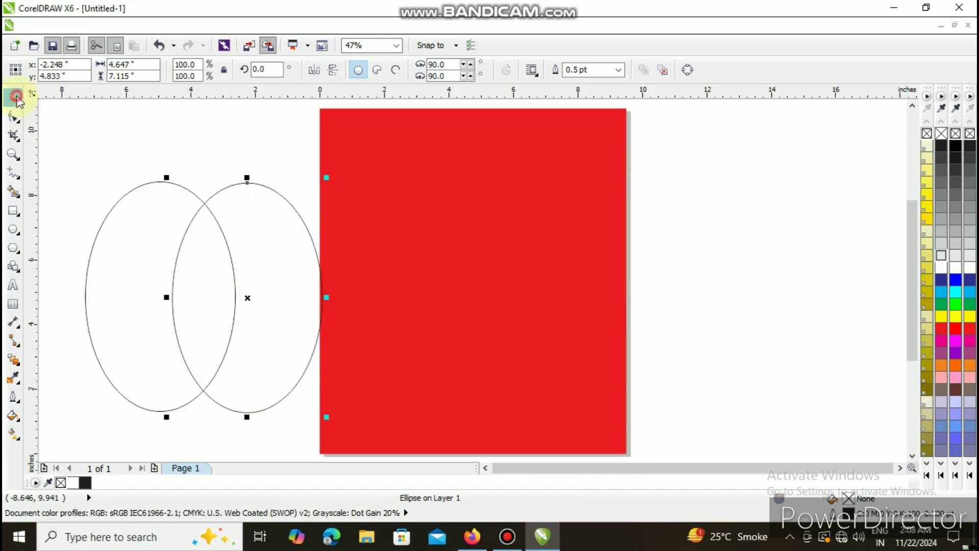
- Intersect the two overlapping ellipses and delete both originals, keeping only the pointed leaf shape from their overlap
left_click_drag(49, 160, 372, 441)
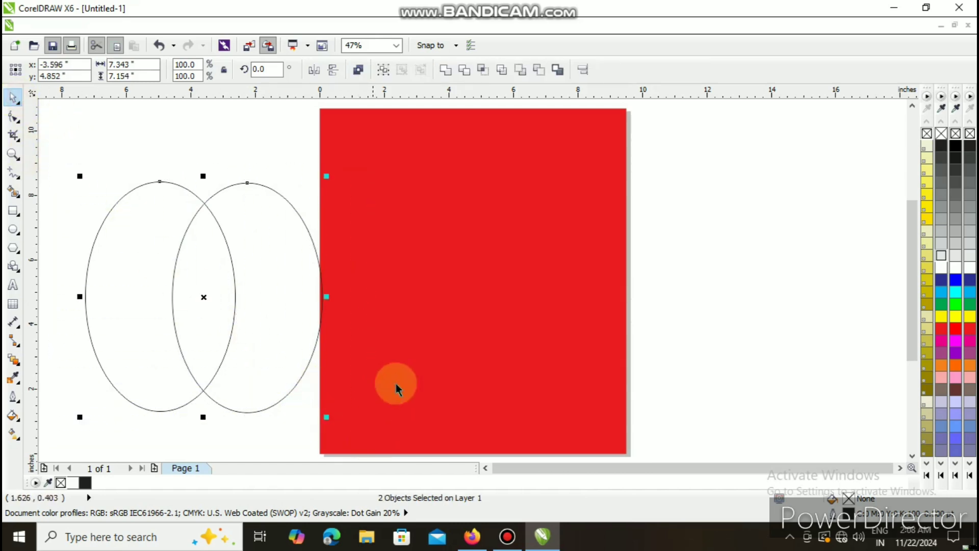
left_click(462, 73)
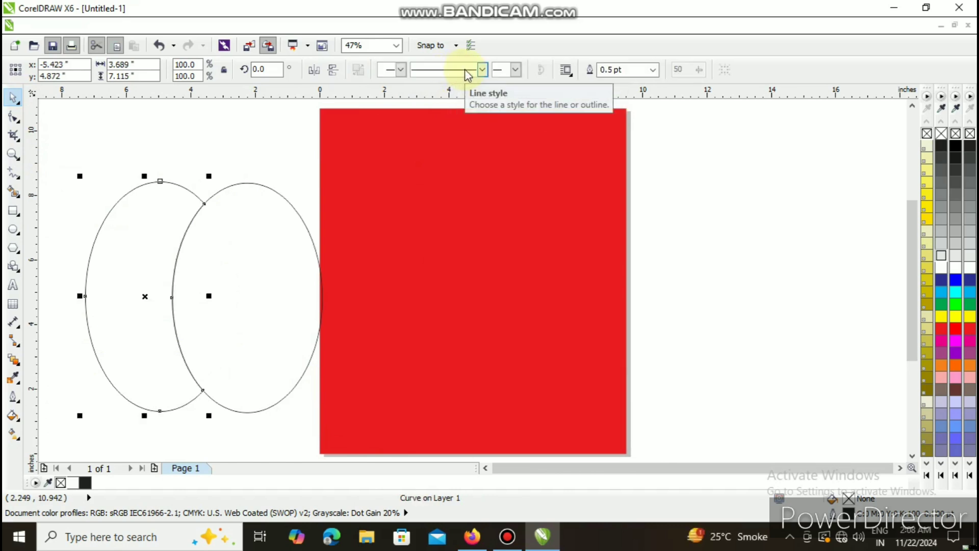
key("ctrl+z")
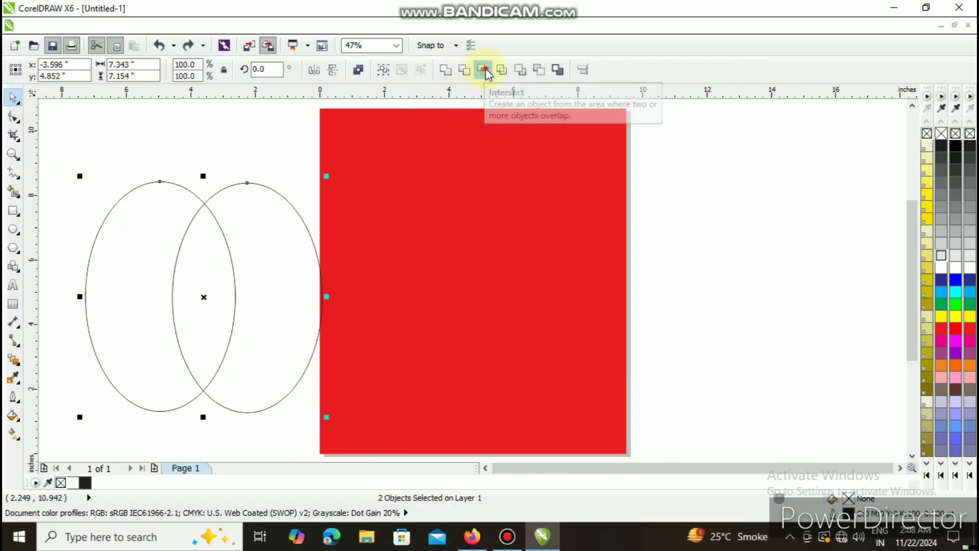
left_click(485, 72)
left_click(298, 267)
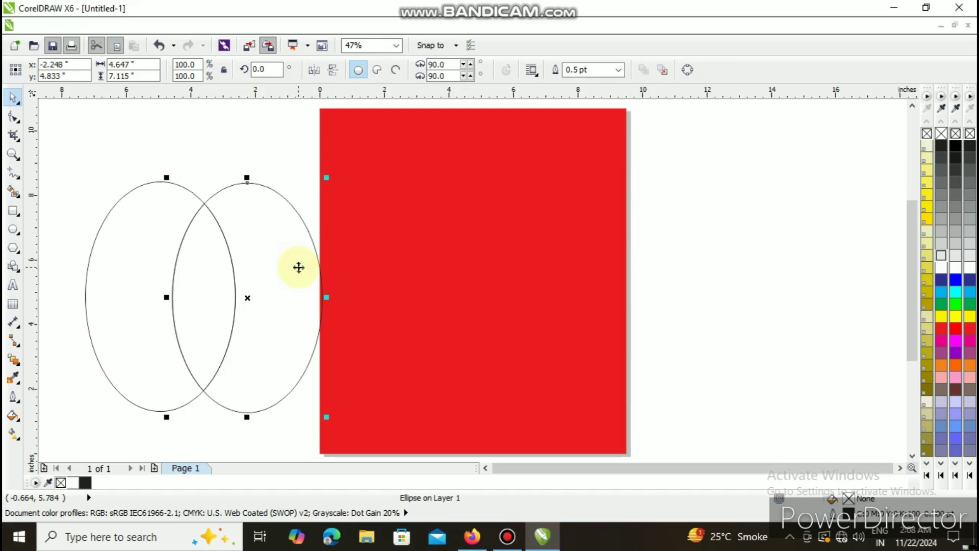
key("Delete")
left_click(136, 253)
key("Delete")
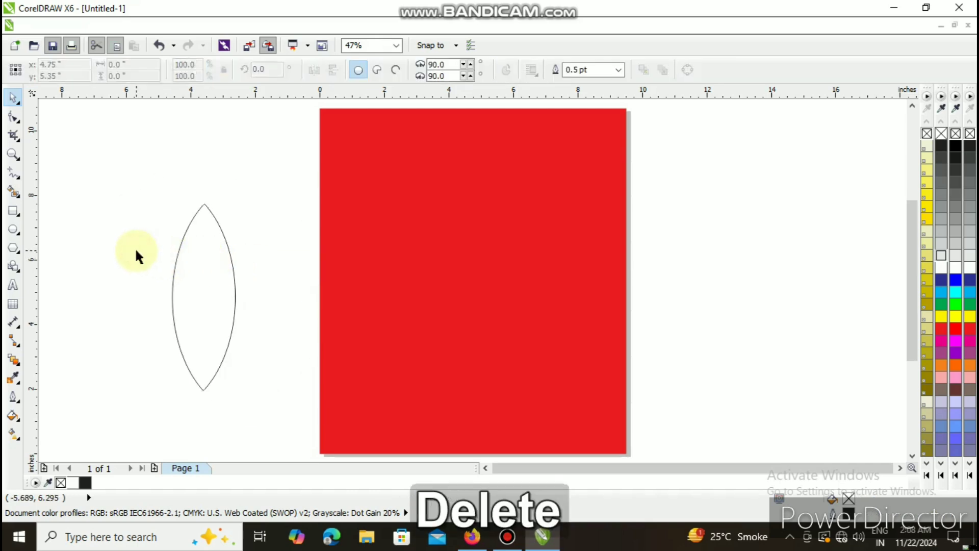
- Move the leaf shape to the middle of the red page and fill it with white
left_click(194, 276)
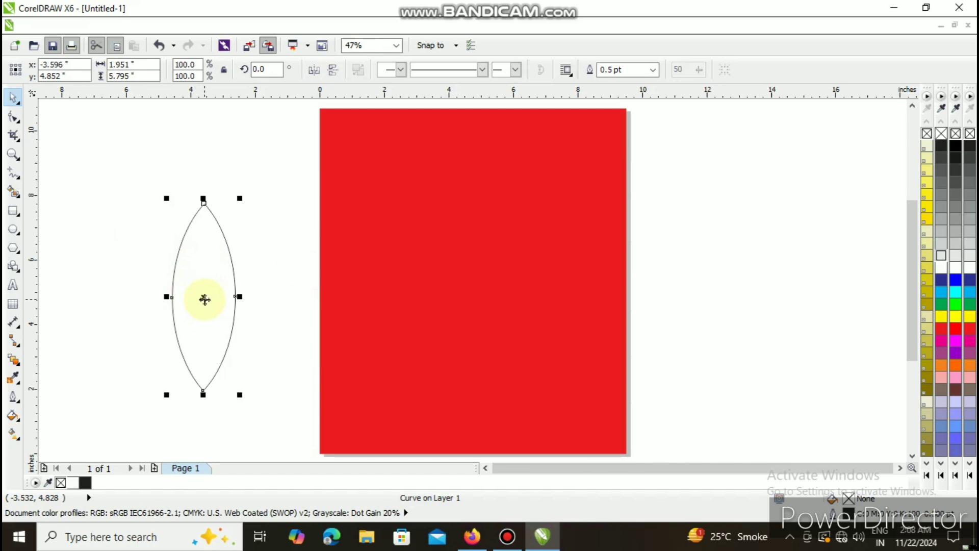
left_click_drag(204, 299, 473, 289)
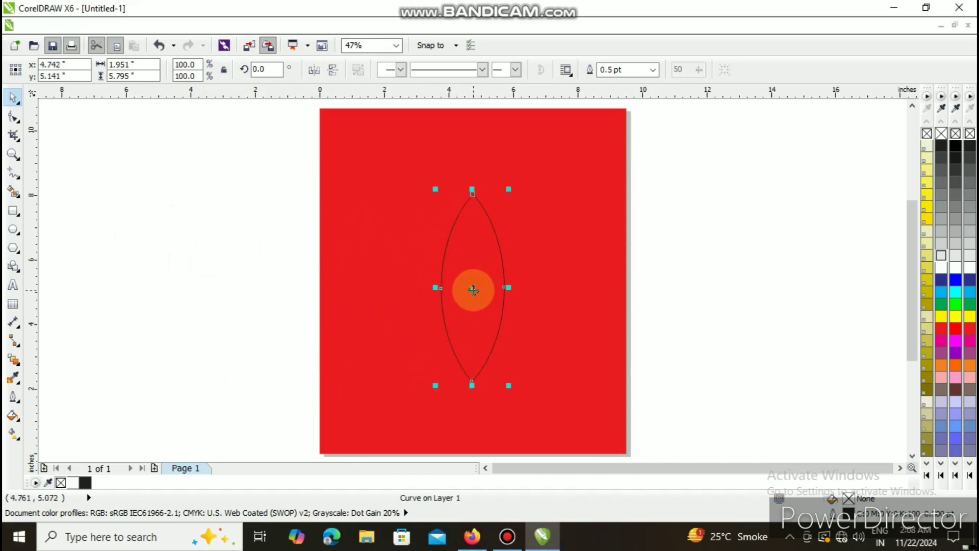
left_click(941, 272)
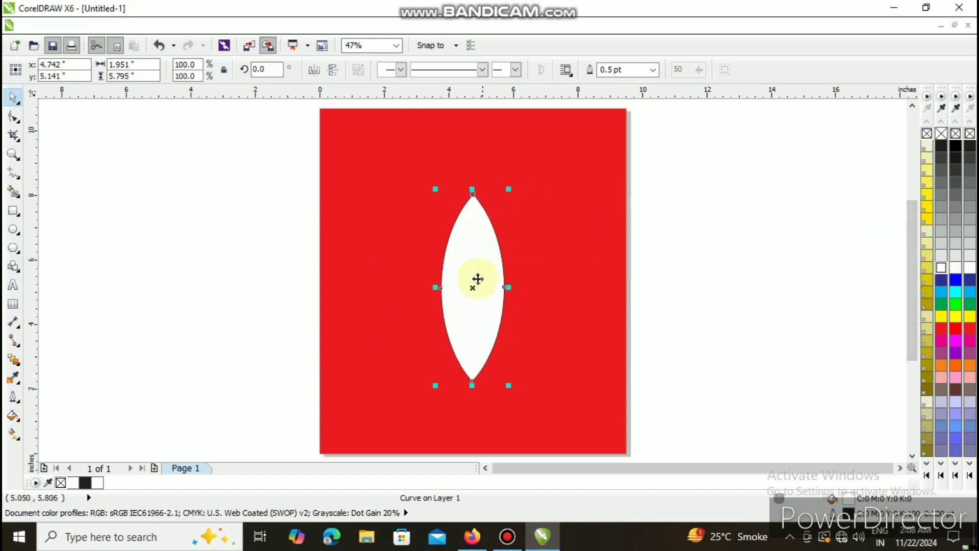
- Rotate the white leaf about 45.7 degrees counterclockwise so it lies diagonally on the page
left_click(471, 291)
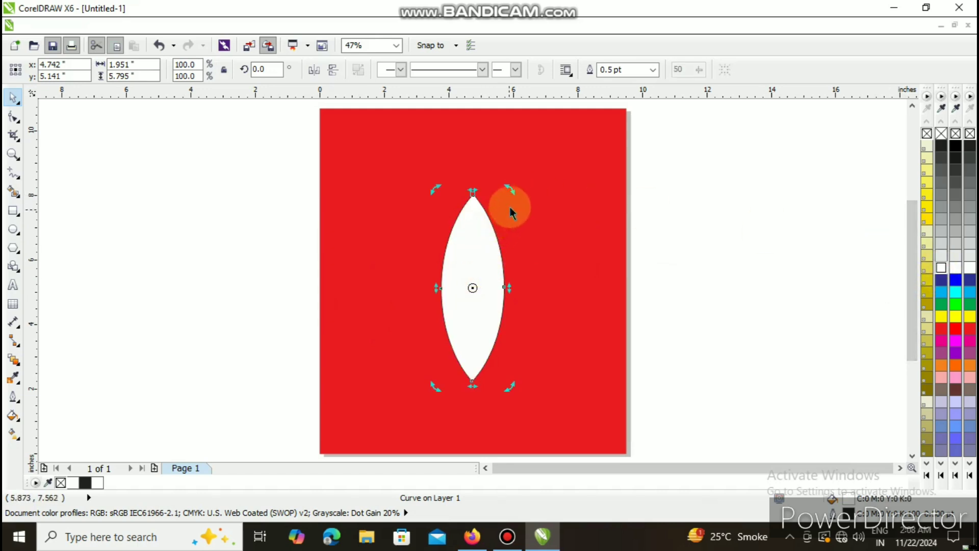
left_click_drag(513, 187, 413, 160)
left_click(408, 226)
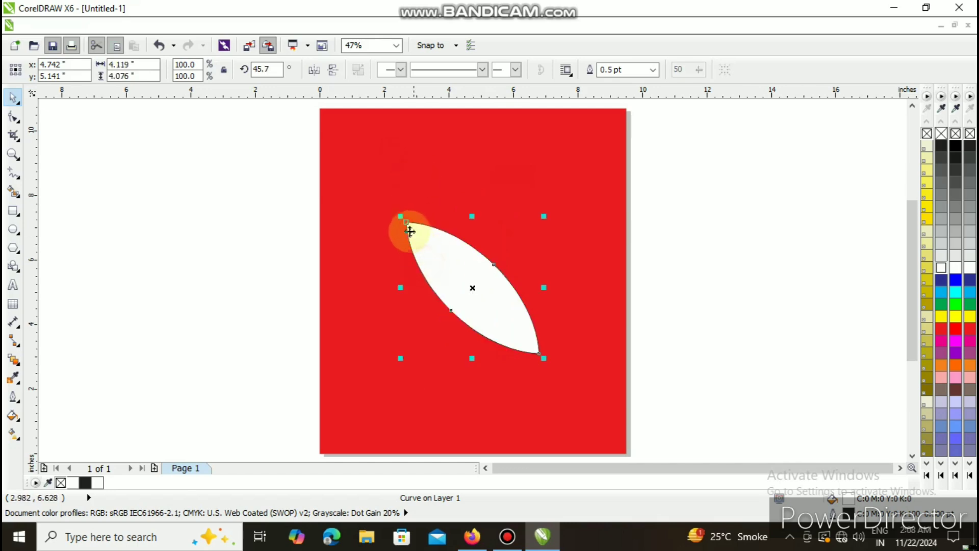
- Enlarge and stretch the diagonal leaf to about 7.9 inches wide and 8.4 inches high
left_click_drag(400, 214, 343, 95)
left_click(548, 374)
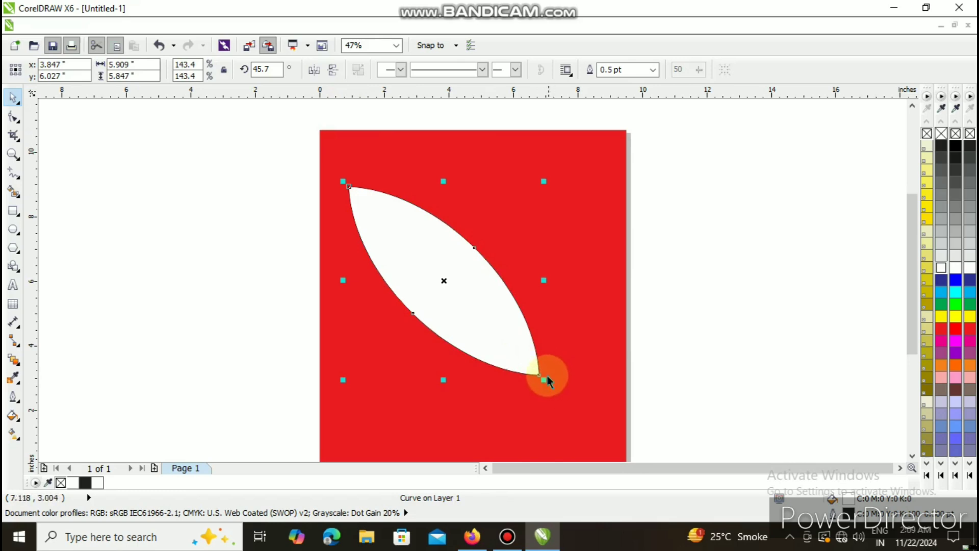
scroll(913, 261, "down", 2)
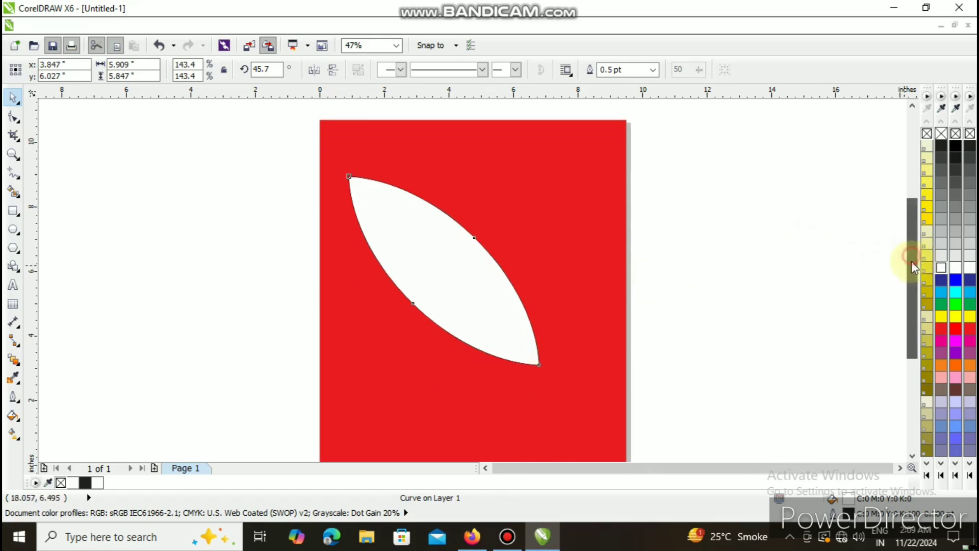
left_click(454, 322)
left_click_drag(453, 320, 518, 408)
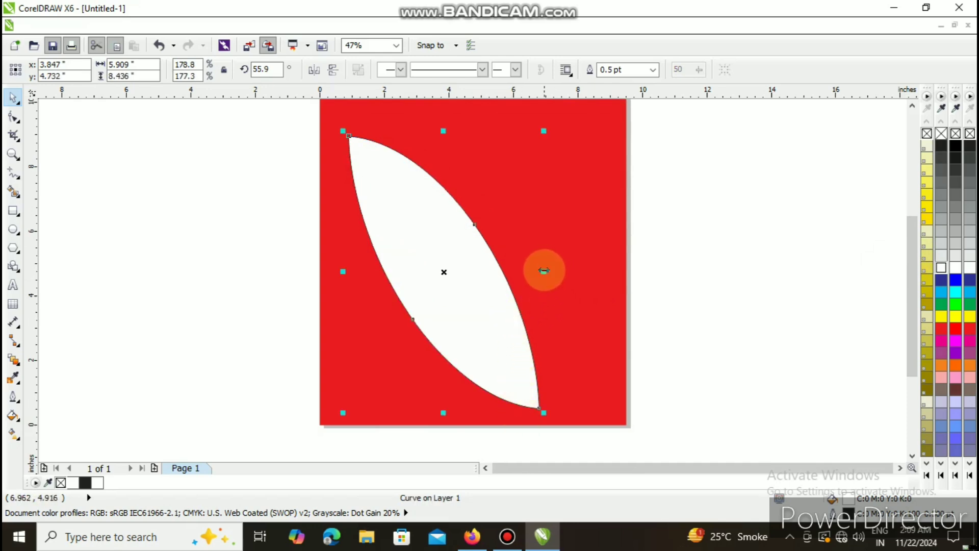
left_click_drag(543, 271, 607, 300)
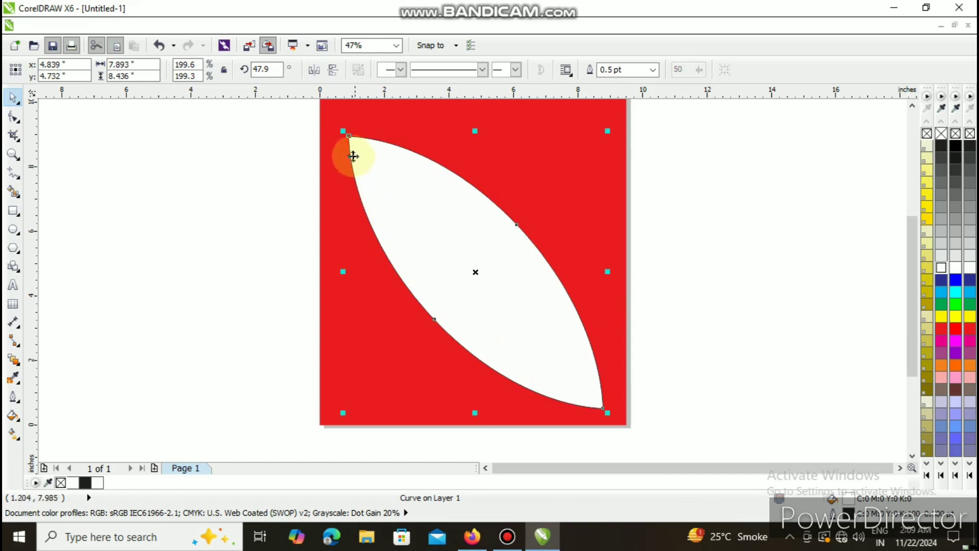
- Scale the leaf from its corners to about 9.2 by 9.8 inches so it nearly spans the page diagonally
left_click_drag(341, 131, 321, 95)
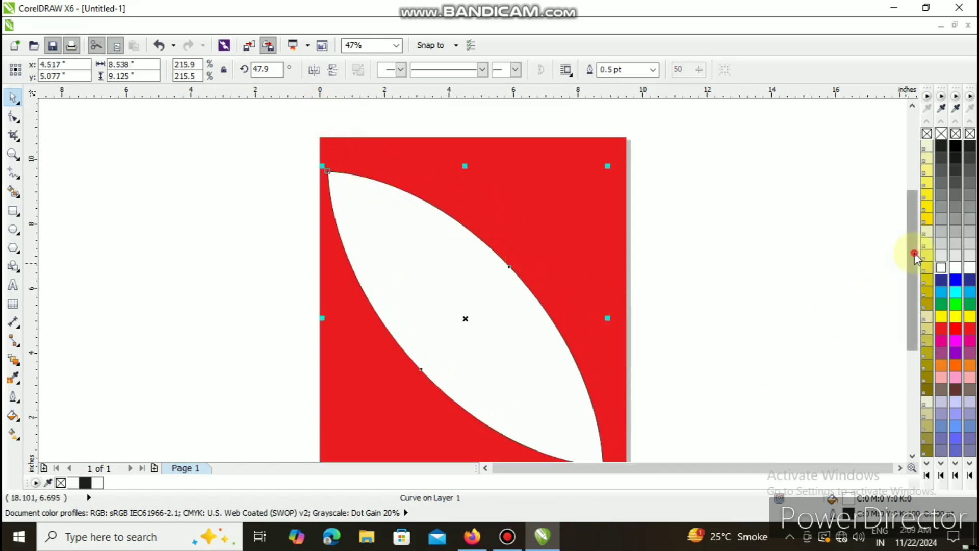
scroll(914, 274, "down", 1)
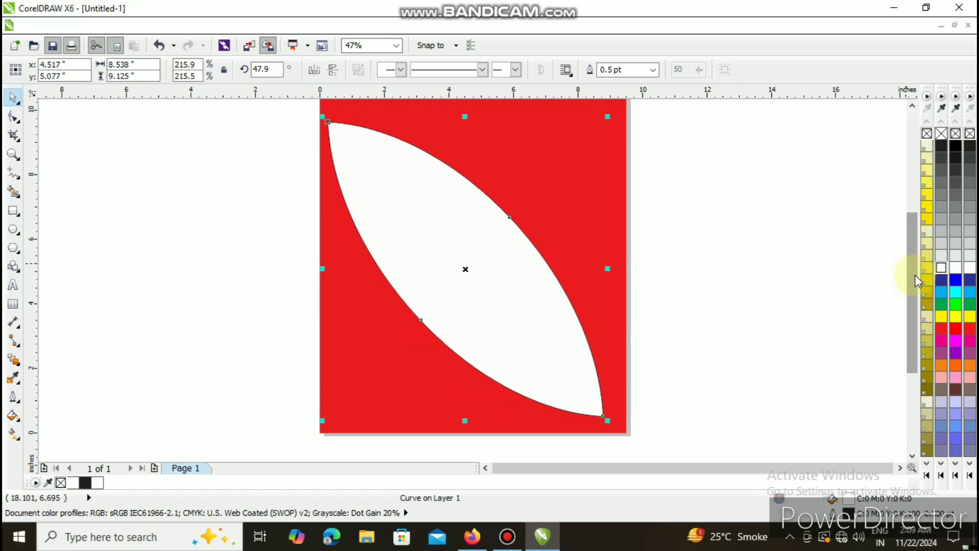
left_click_drag(608, 420, 635, 438)
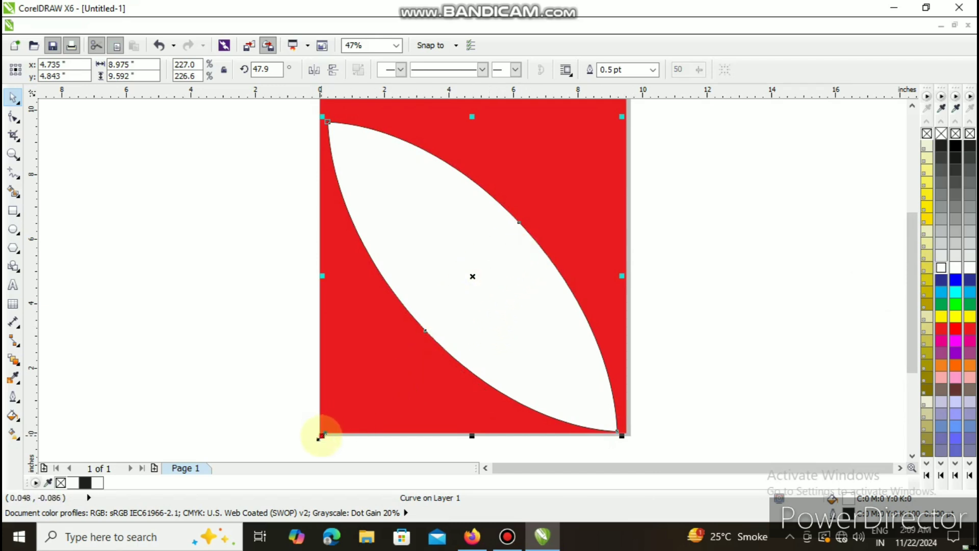
left_click_drag(319, 437, 315, 441)
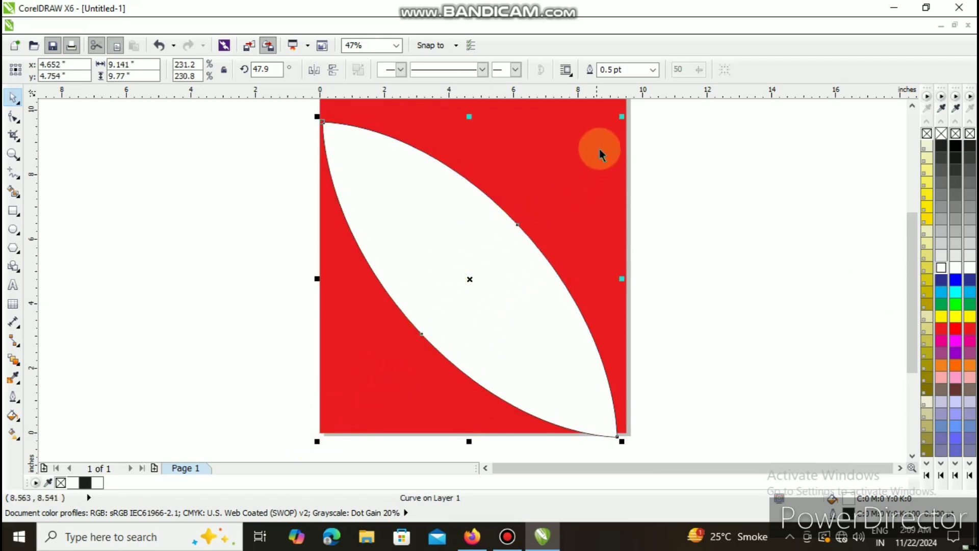
mouse_move(621, 116)
left_mouse_down()
mouse_move(634, 114)
mouse_move(624, 118)
left_mouse_up()
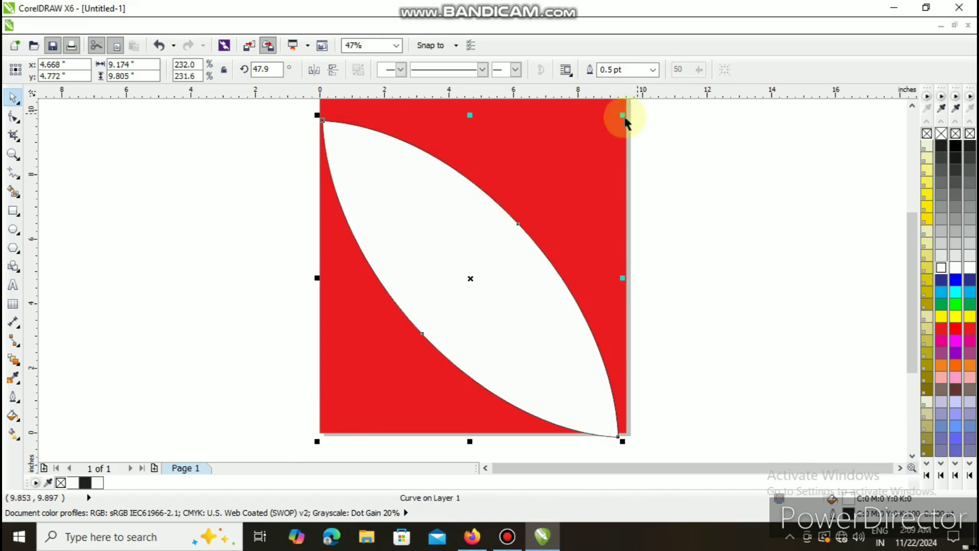
- Move the leaf up toward the page's top edge and enlarge it to about 9.4 by 10 inches
left_click_drag(458, 229, 455, 208)
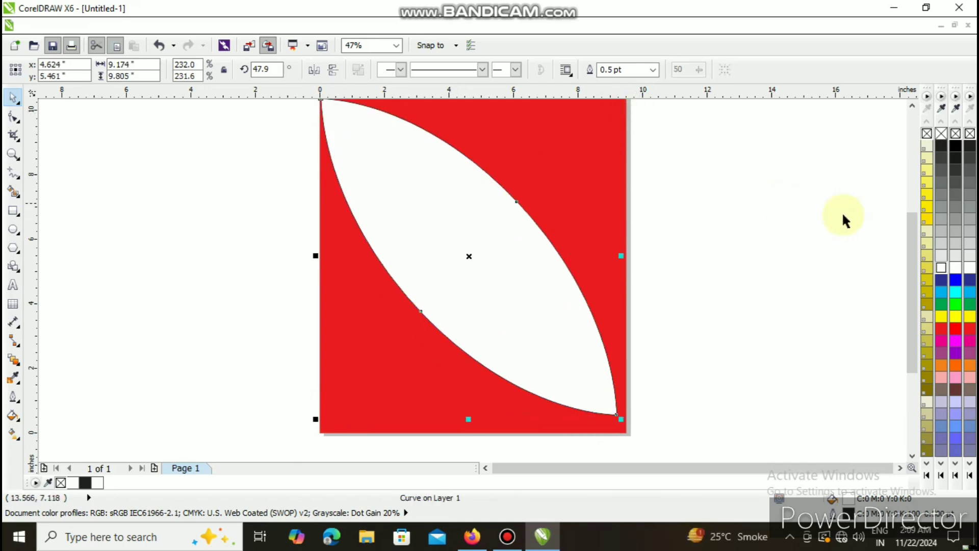
left_click_drag(911, 279, 911, 269)
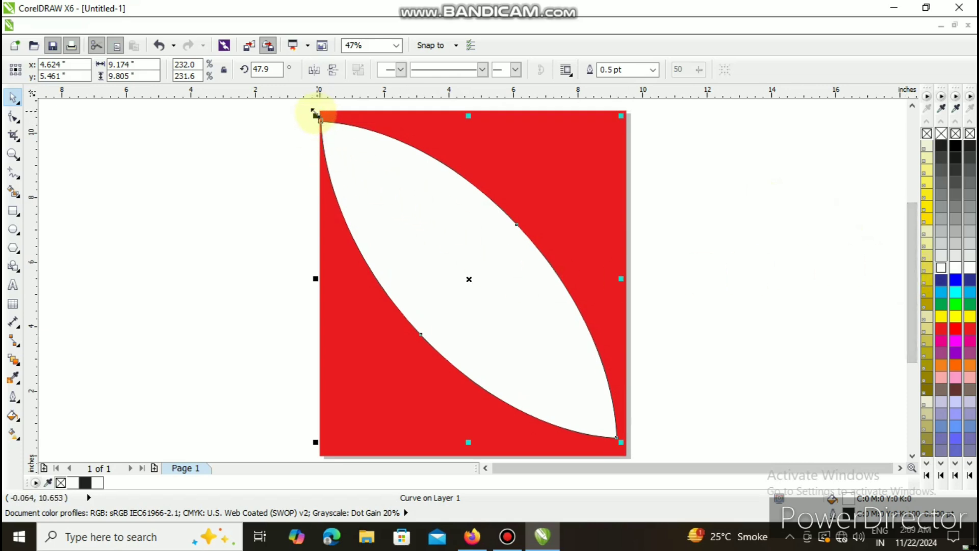
mouse_move(313, 112)
left_mouse_down()
mouse_move(305, 101)
mouse_move(312, 117)
left_mouse_up()
left_click_drag(913, 229, 916, 258)
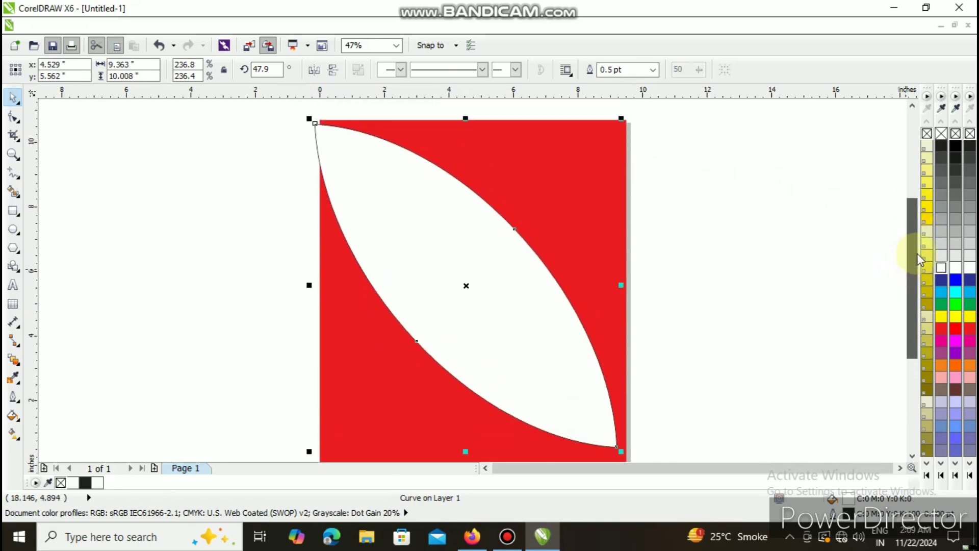
- Move the white leaf up and right so its upper tip meets the page's upper-left corner
left_click(493, 254)
left_click(493, 254)
left_click_drag(493, 254, 498, 249)
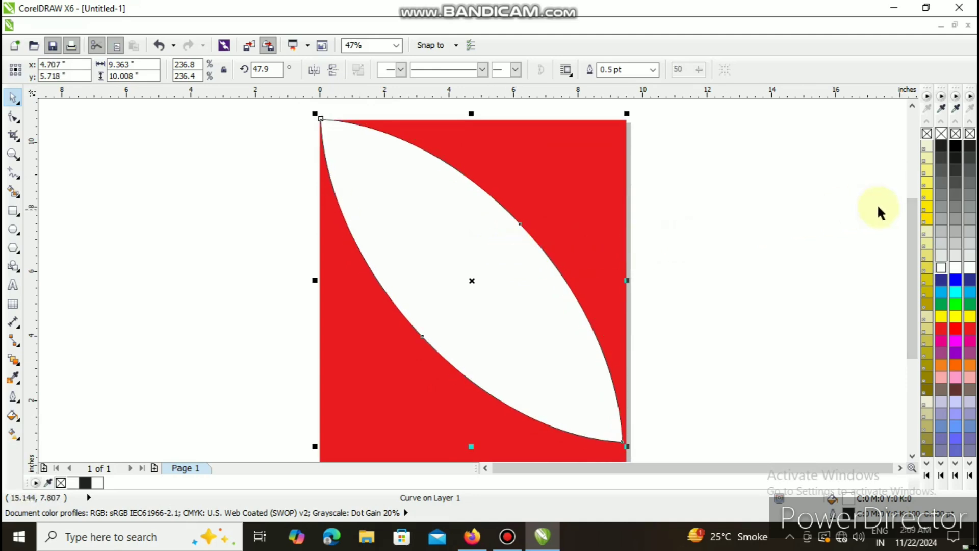
- Rotate the leaf slightly to about 46.4 degrees and move its upper tip back onto the page's upper-left corner
left_click(471, 282)
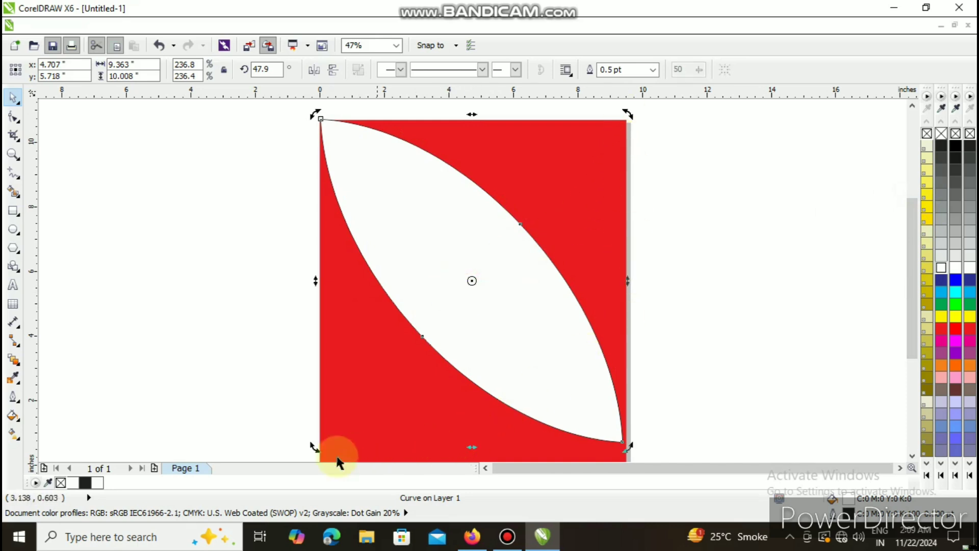
left_click_drag(312, 449, 308, 450)
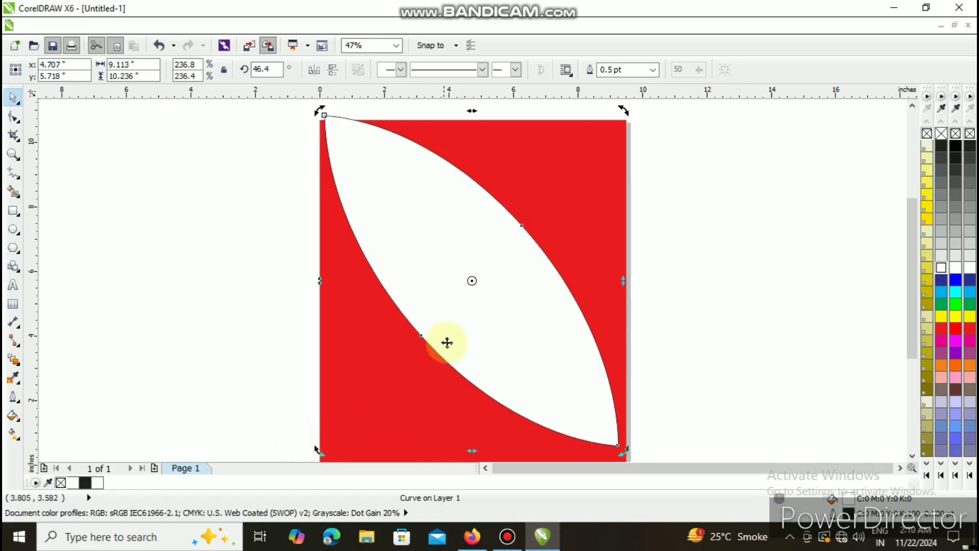
left_click(462, 319)
left_click_drag(469, 309, 465, 315)
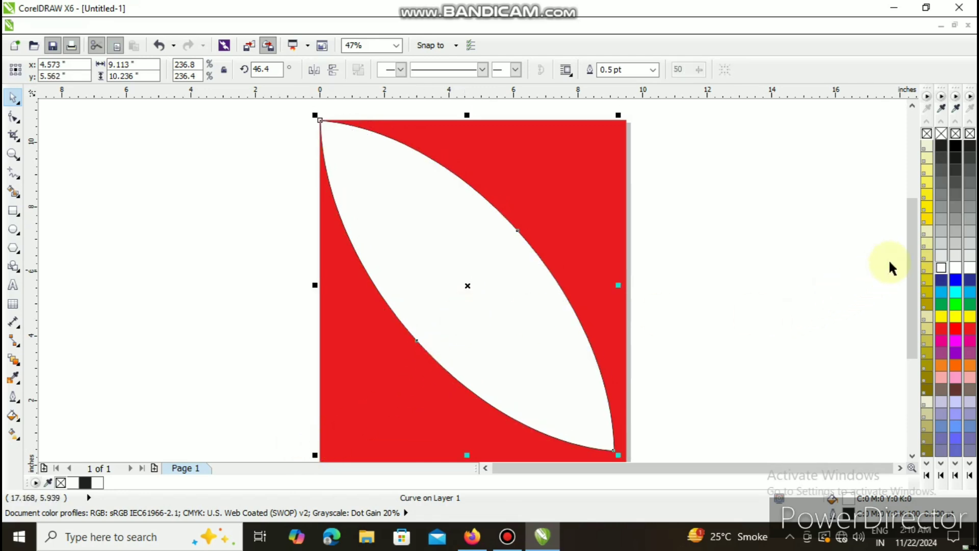
- Enlarge the leaf to about 9.4 by 10.6 inches, reaching the page's lower-right corner, and nudge it down 0.03 inch
scroll(908, 253, "down", 2)
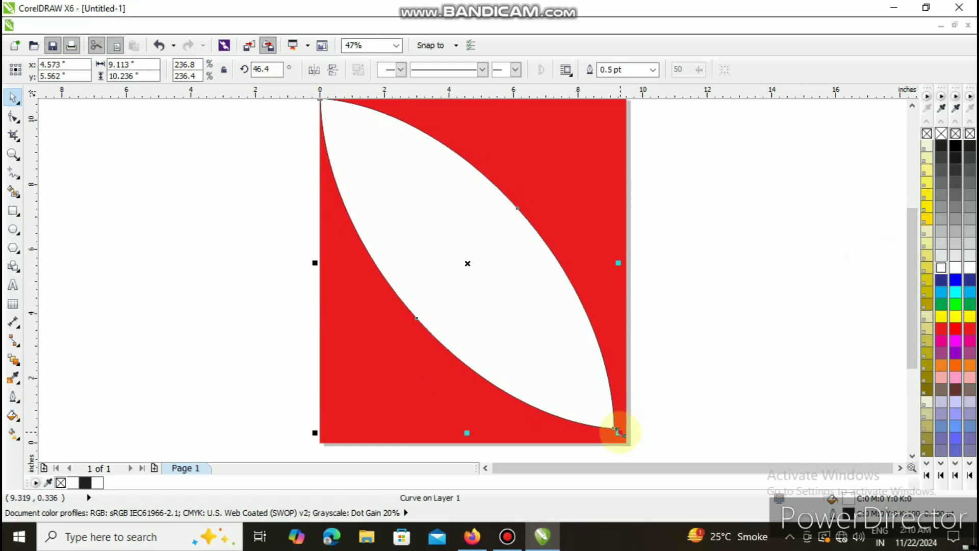
left_click_drag(620, 433, 633, 445)
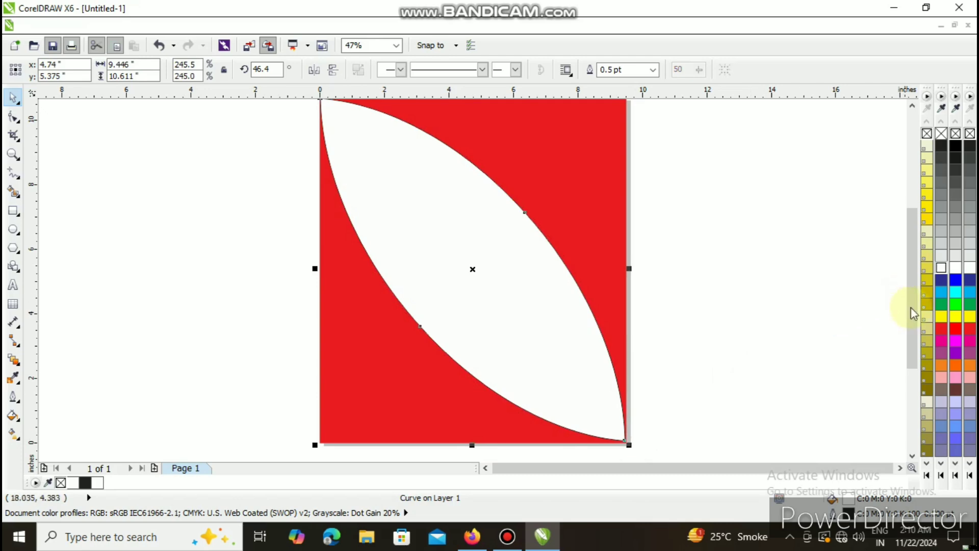
left_click_drag(911, 307, 911, 304)
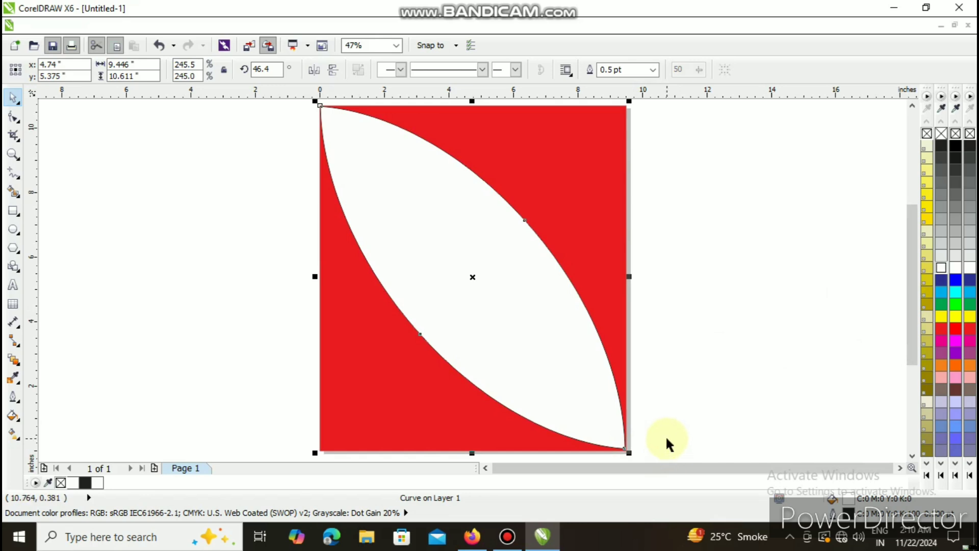
key("Down")
key("Down")
key("Down")
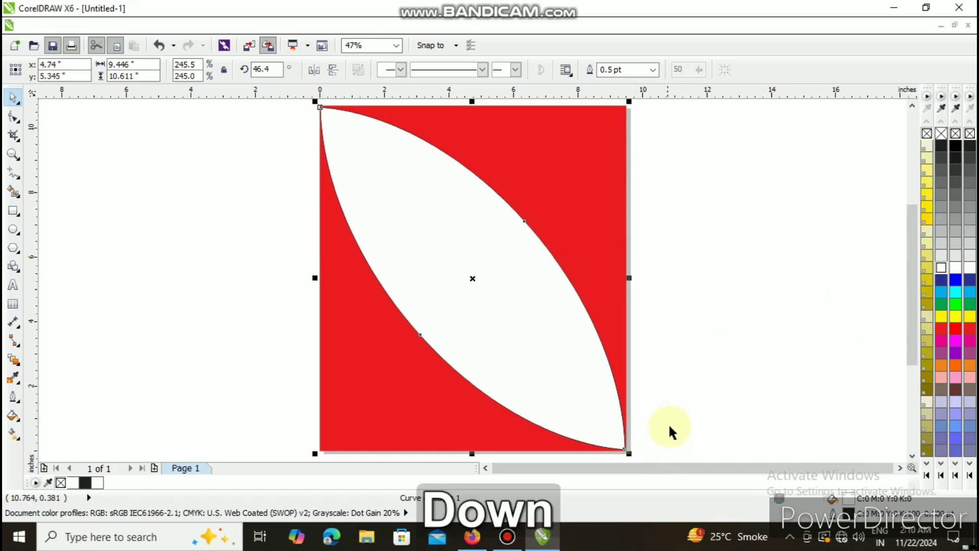
left_click(668, 430)
left_click(551, 370)
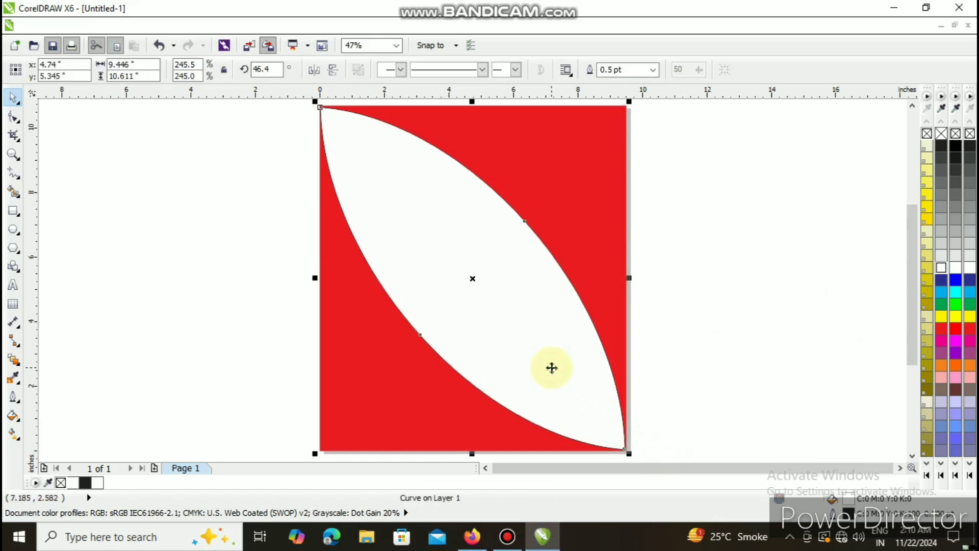
left_click(696, 344)
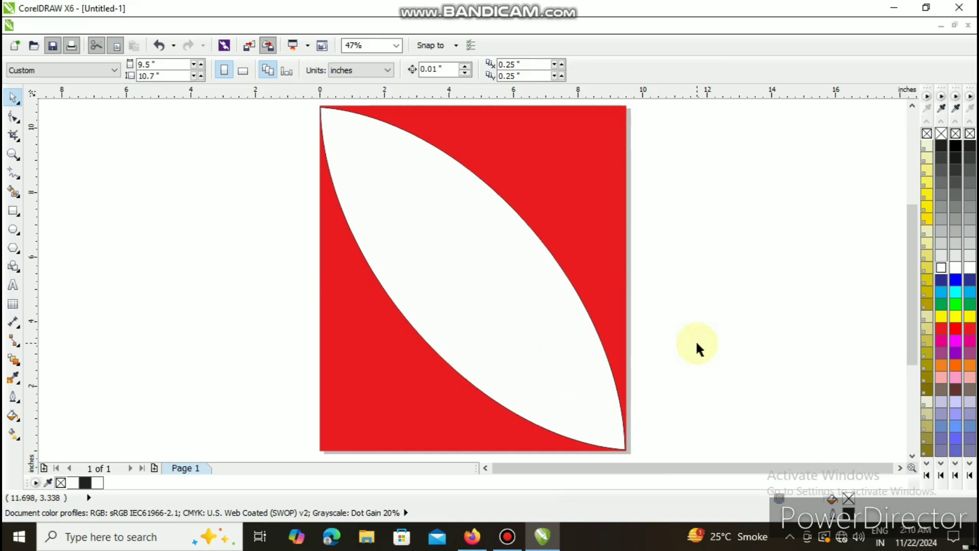
- Draw a near-circular ellipse about 5.9 by 5.8 inches over the middle of the leaf
left_click(12, 230)
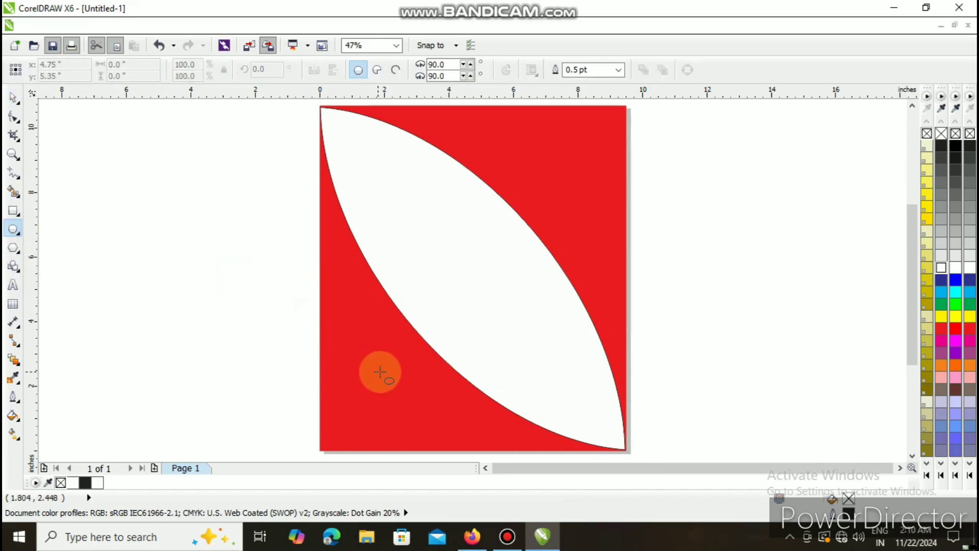
left_click_drag(380, 372, 563, 192)
left_click_drag(563, 192, 571, 184)
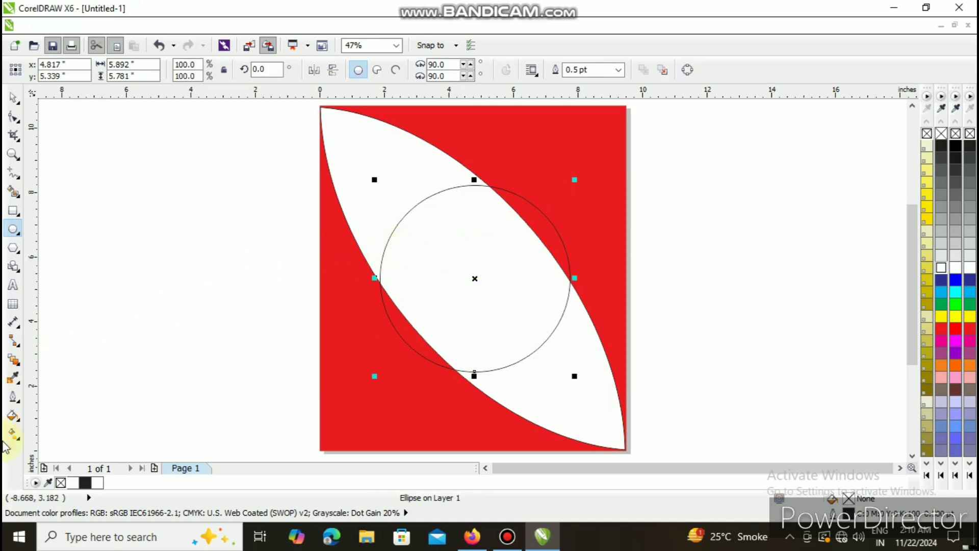
- Fill the central circle with a bitmap pattern from the winter-roads-of-japan-4k-gk-2560x1600 image in Downloads
left_click(17, 421)
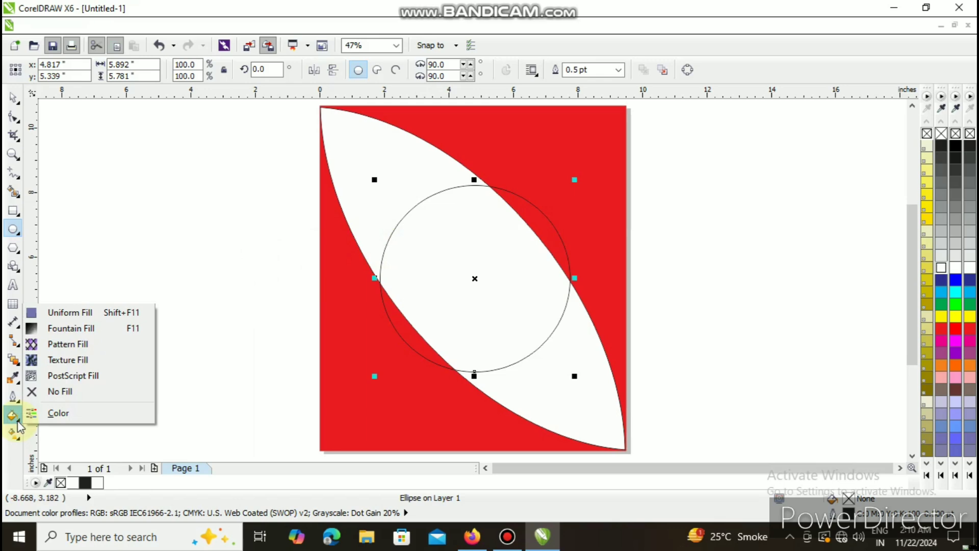
left_click(69, 339)
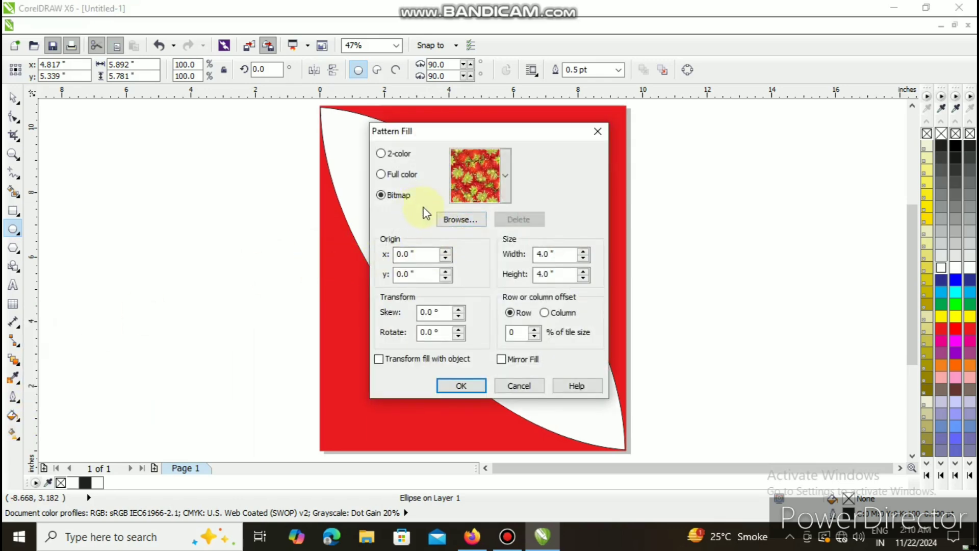
left_click(466, 219)
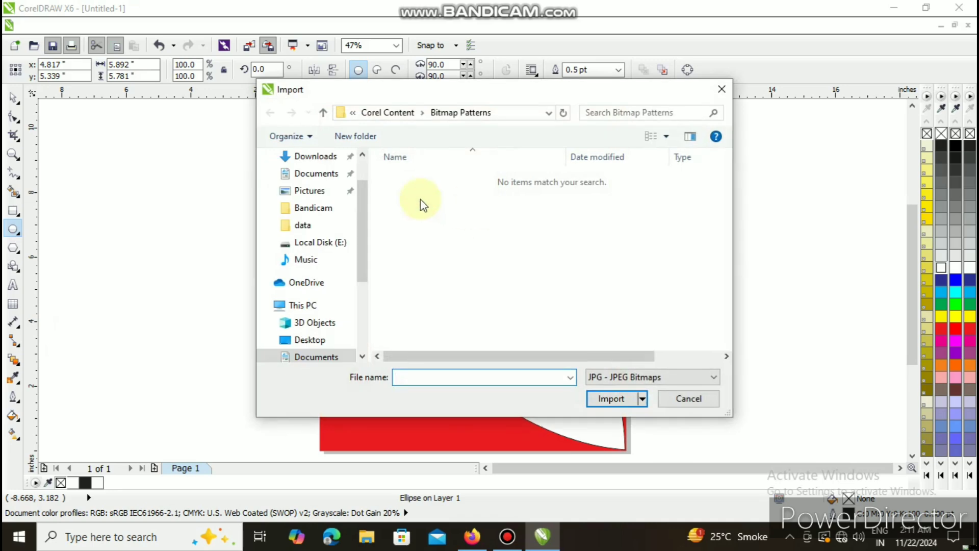
left_click(316, 157)
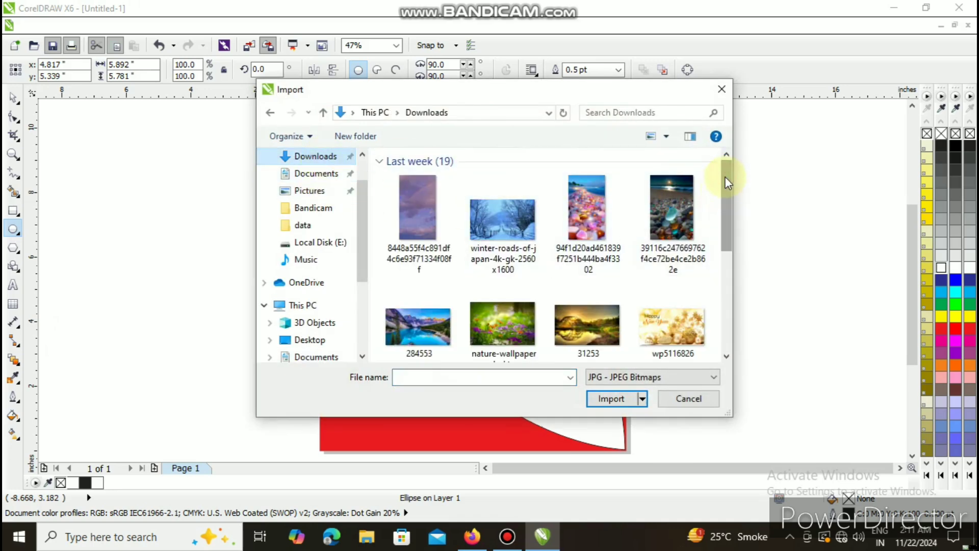
mouse_move(725, 178)
left_mouse_down()
mouse_move(724, 333)
mouse_move(732, 189)
left_mouse_up()
left_click(497, 210)
left_click(620, 423)
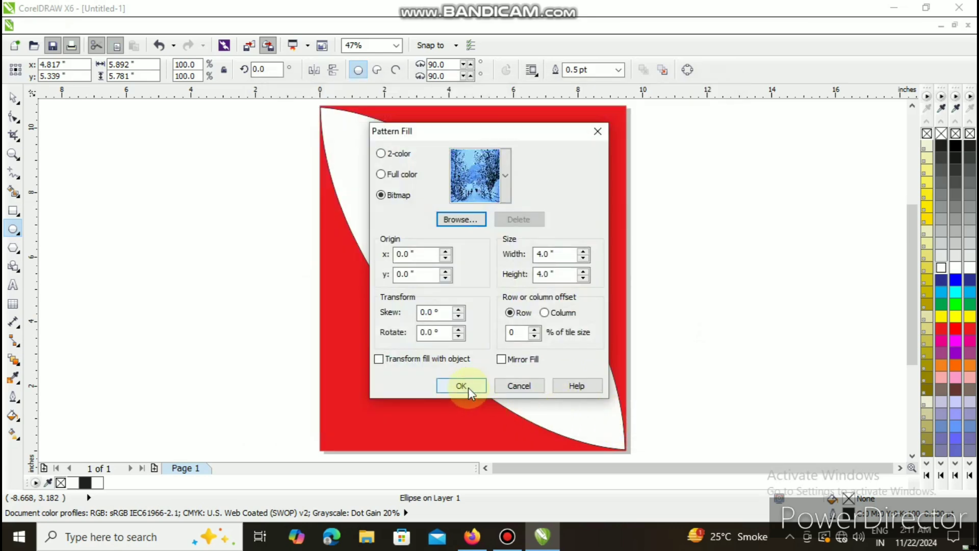
left_click(469, 387)
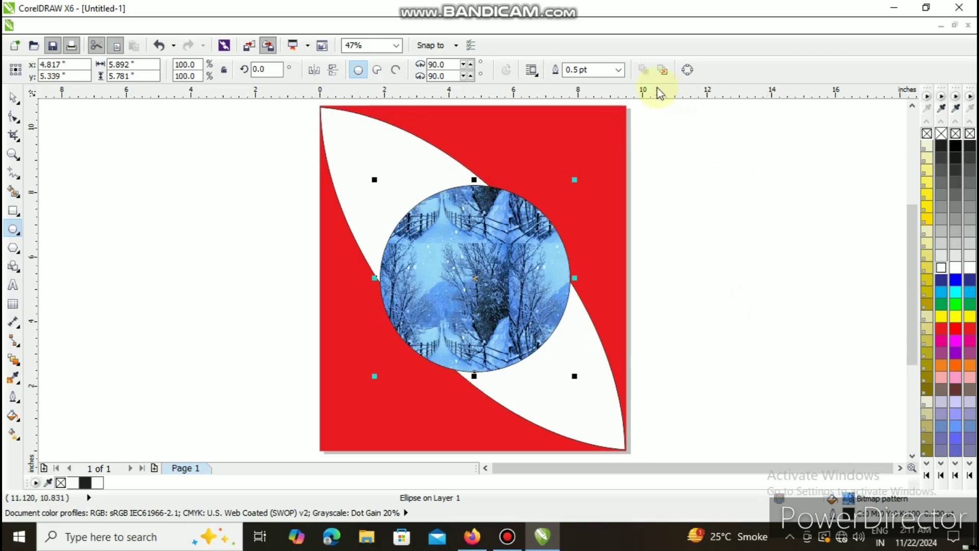
- Set the central circle's outline width to 16 pt
left_click(619, 71)
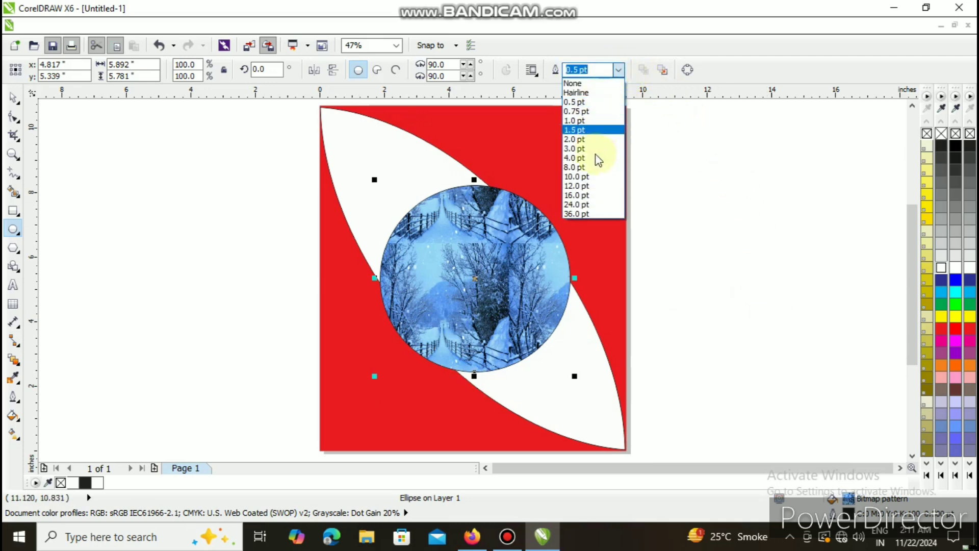
left_click(587, 196)
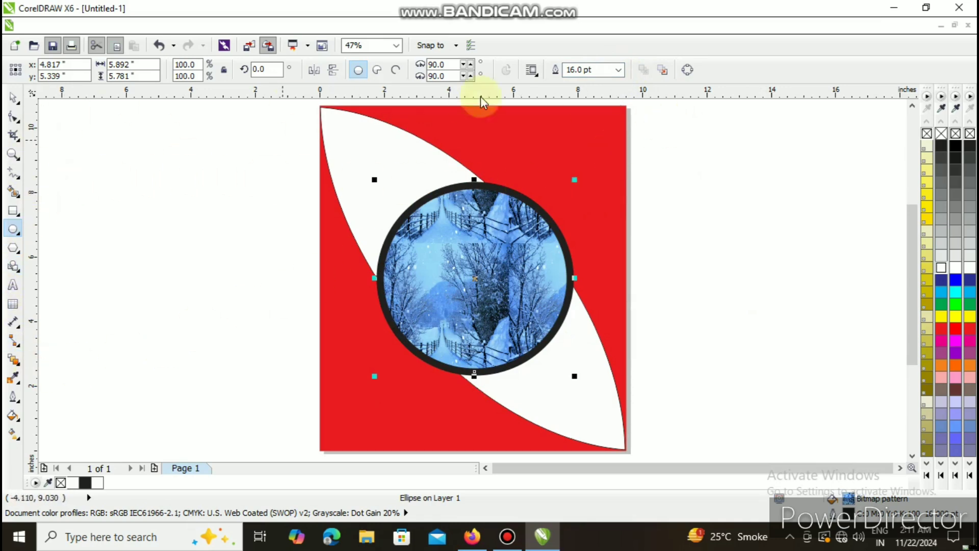
left_click(619, 70)
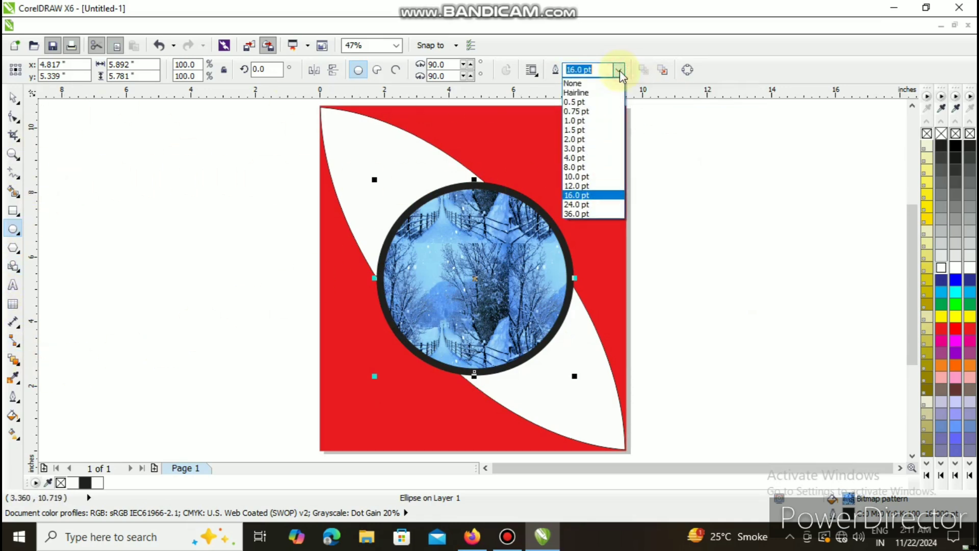
left_click(679, 131)
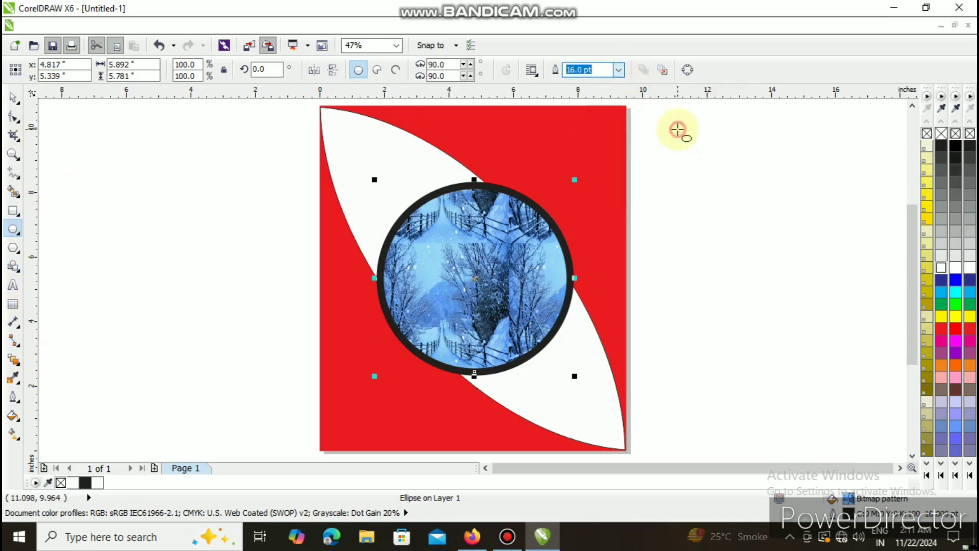
- Change the central circle's outline color to white and set its outline width to 12 pt
left_click(14, 398)
left_click(97, 194)
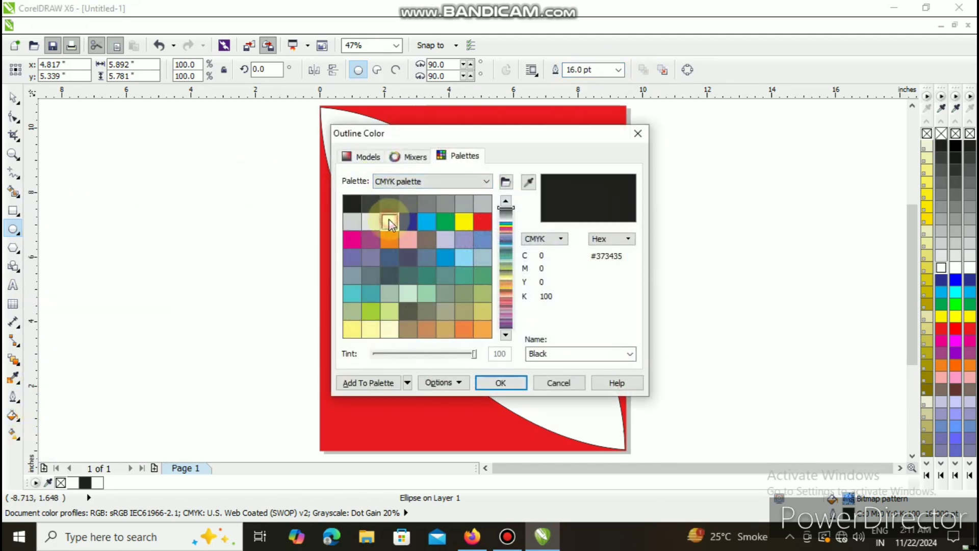
left_click(389, 220)
left_click(500, 383)
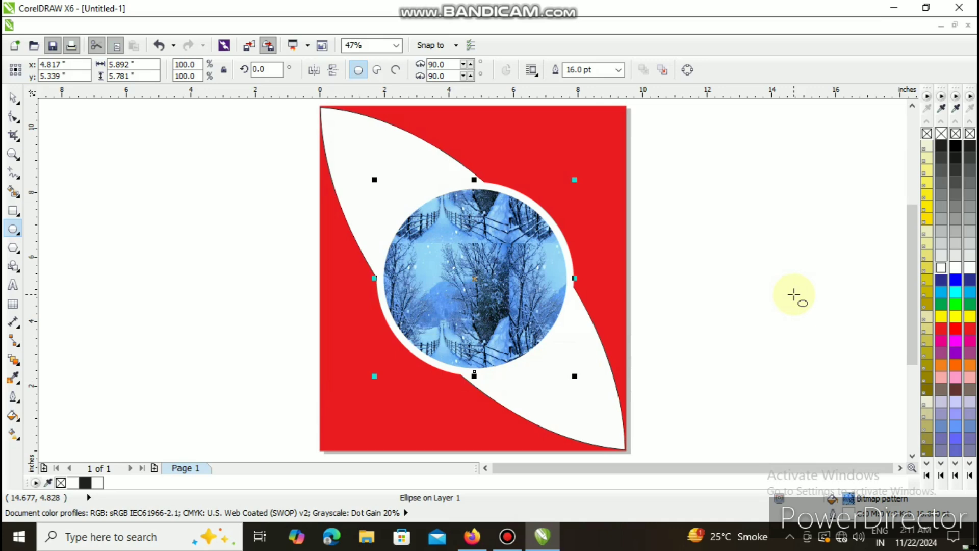
left_click(621, 71)
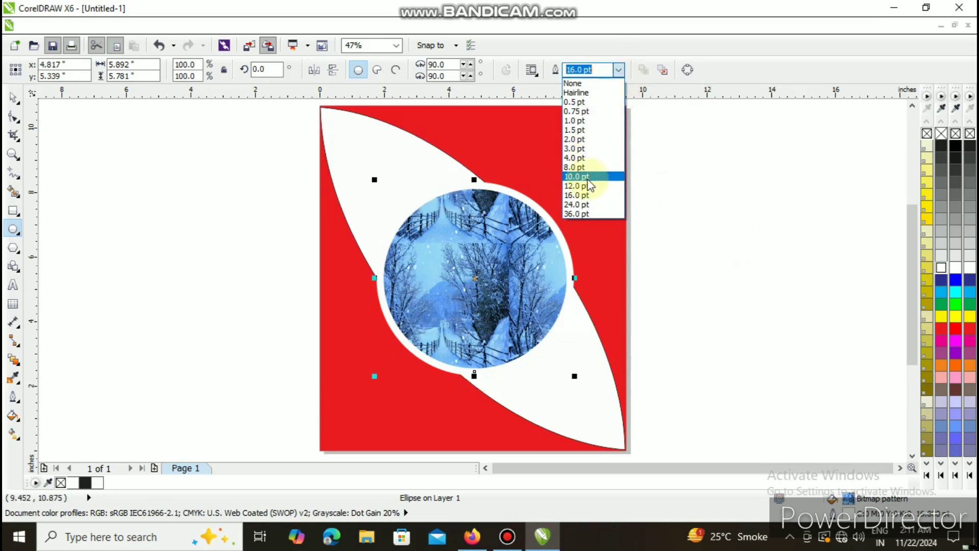
left_click(586, 187)
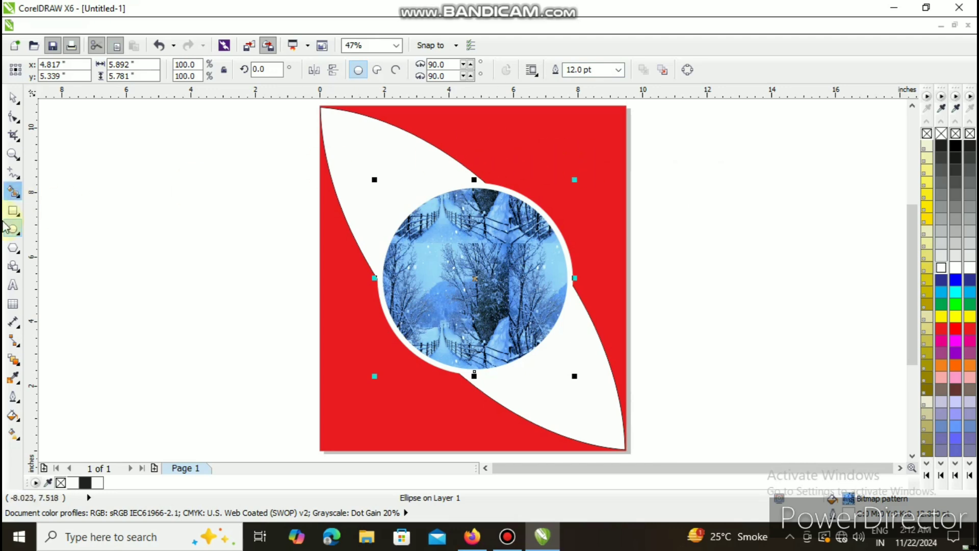
- Draw a small ellipse about 1.6 by 1.4 inches and place it on the upper part of the leaf
left_click(15, 231)
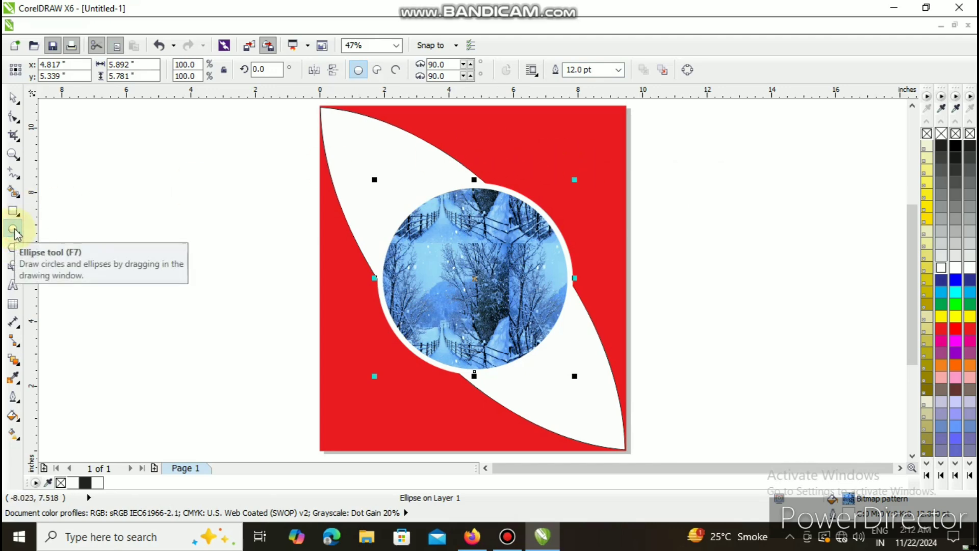
left_click(376, 197)
left_click_drag(377, 197, 392, 179)
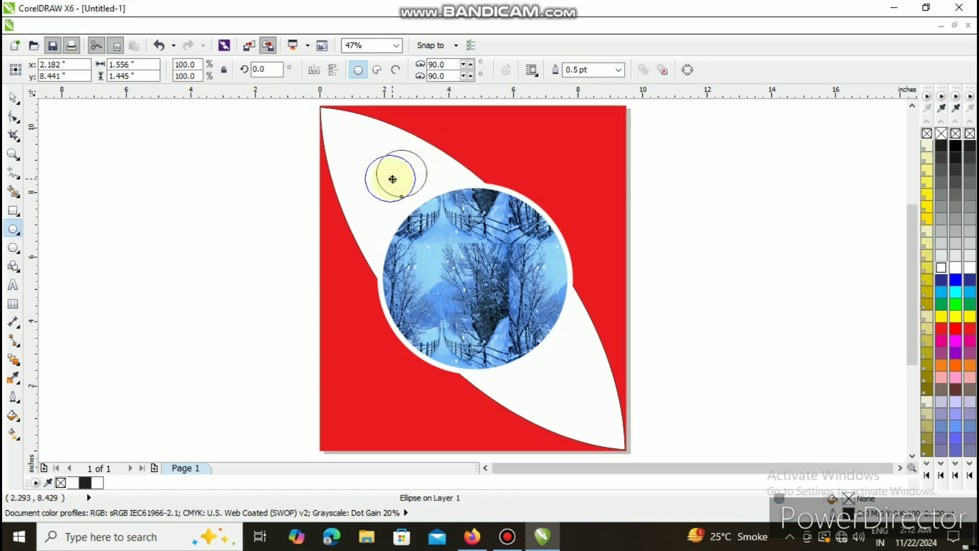
left_click_drag(392, 179, 392, 179)
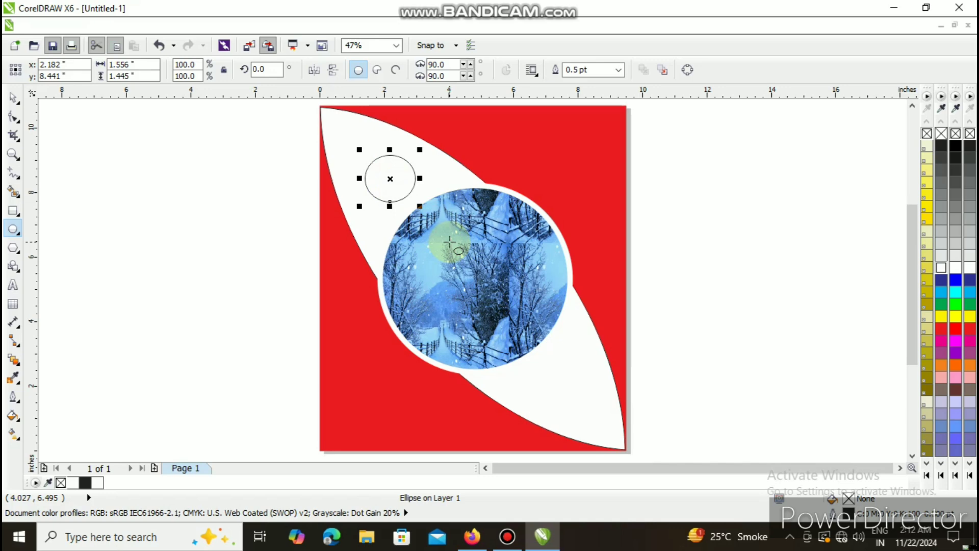
- Nudge the small circle down and right until it overlaps the central circle's upper-left edge, centered at about 2.51, 7.83 inches
key("Down")
key("Down")
key("Down")
key("Down")
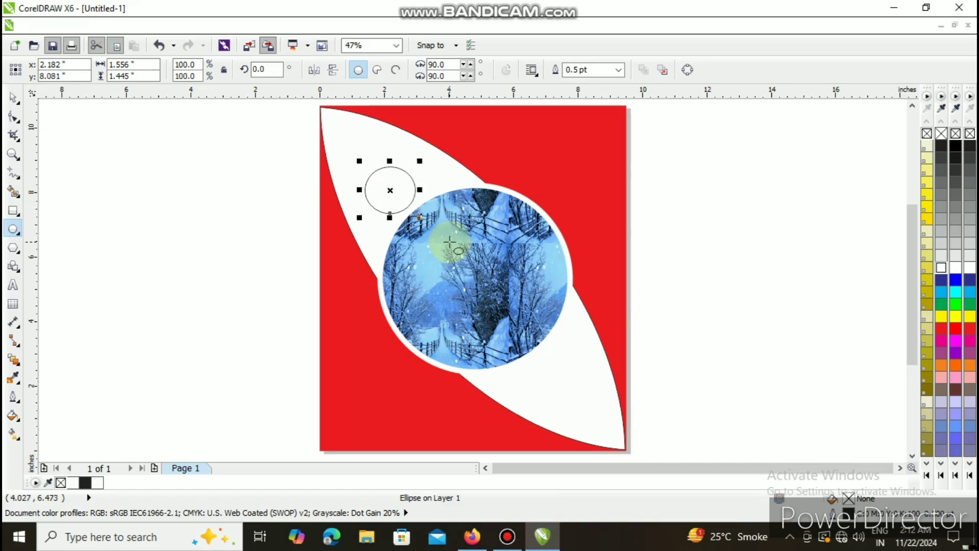
key("Down")
key("Down")
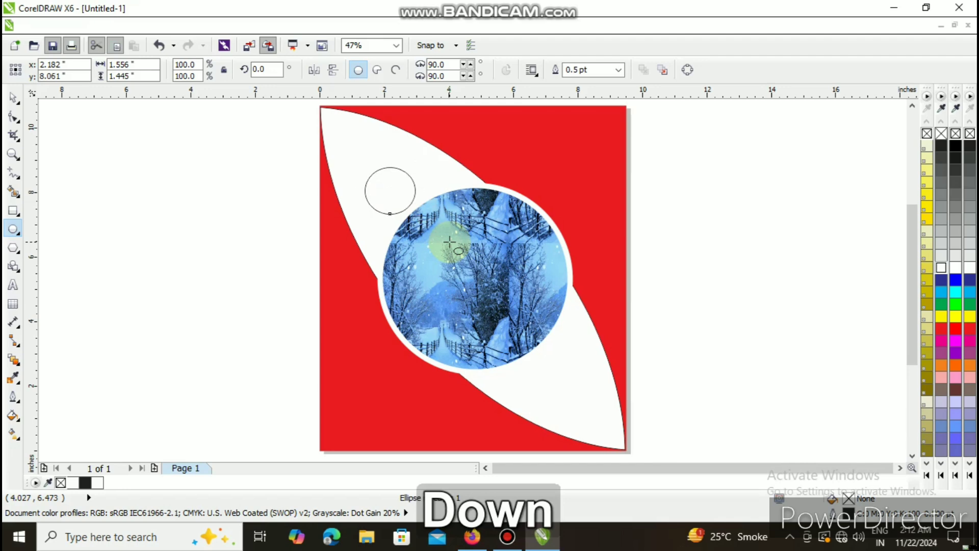
key("Down")
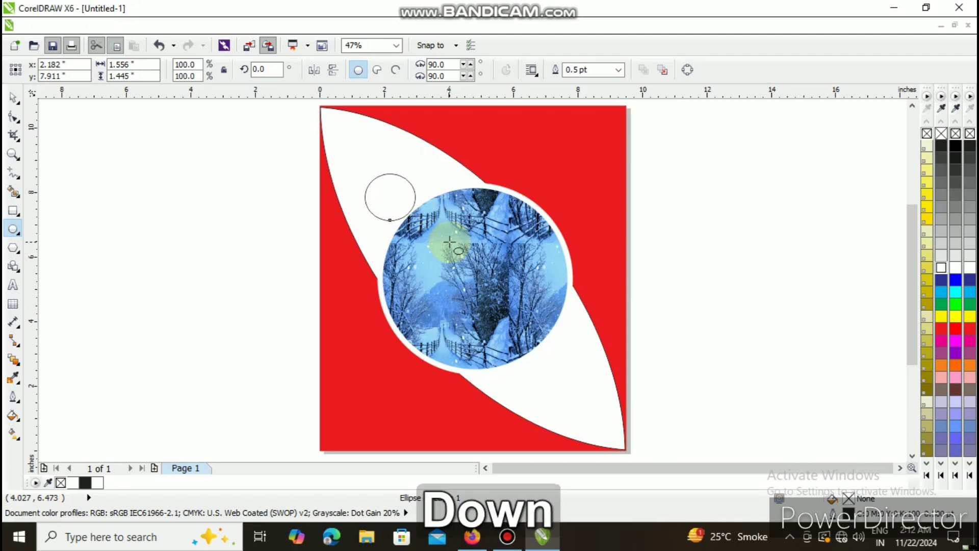
key("Right")
key("Right")
key("Right")
key("Right")
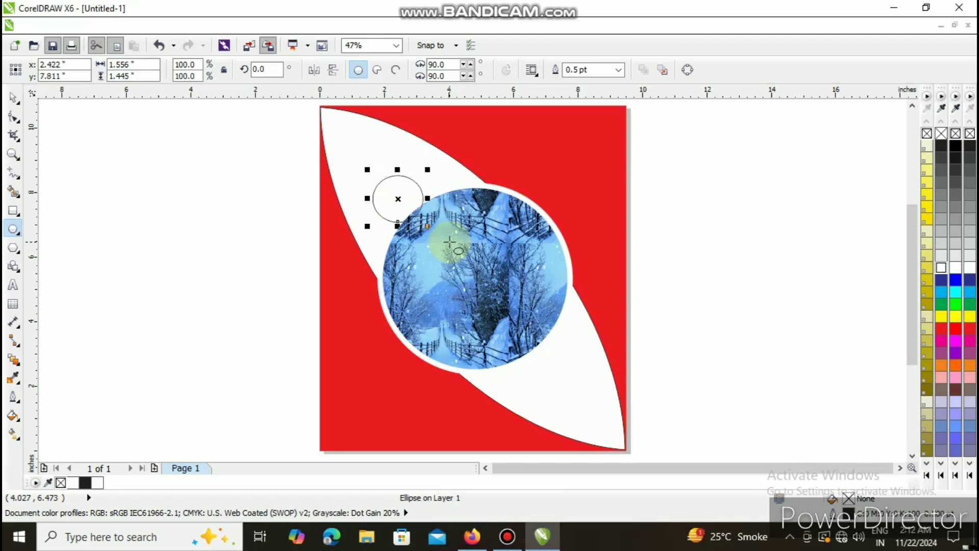
key("Right")
key("Right")
key("Right")
key("Right")
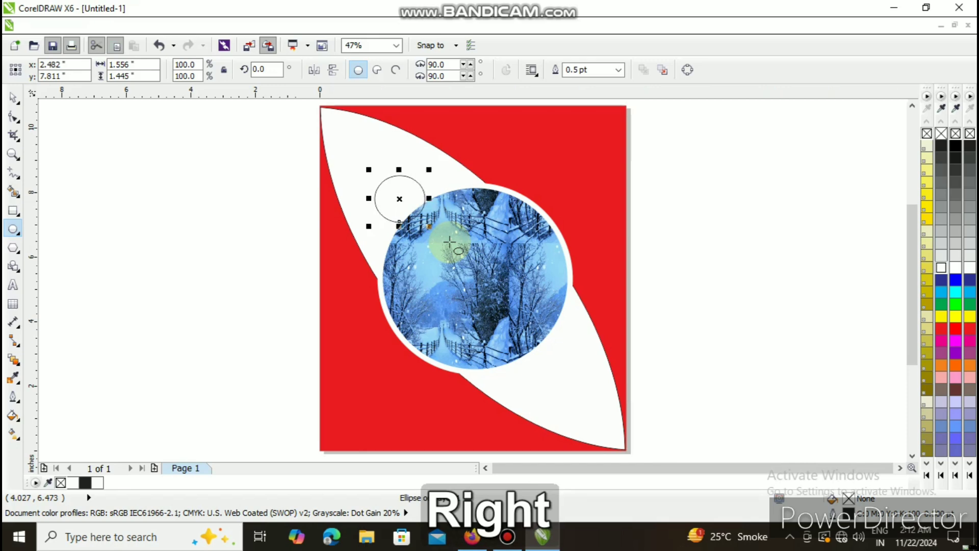
key("Up")
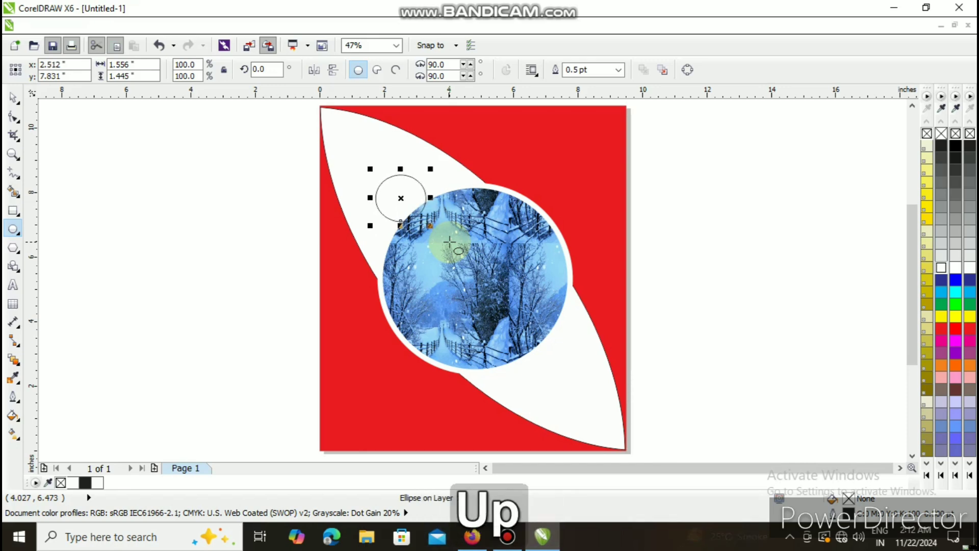
- Nudge the small circle slightly right and place a duplicate on the central circle's lower-right edge, centered at about 6.97, 2.88 inches
key("Right")
key("Right")
key("Right")
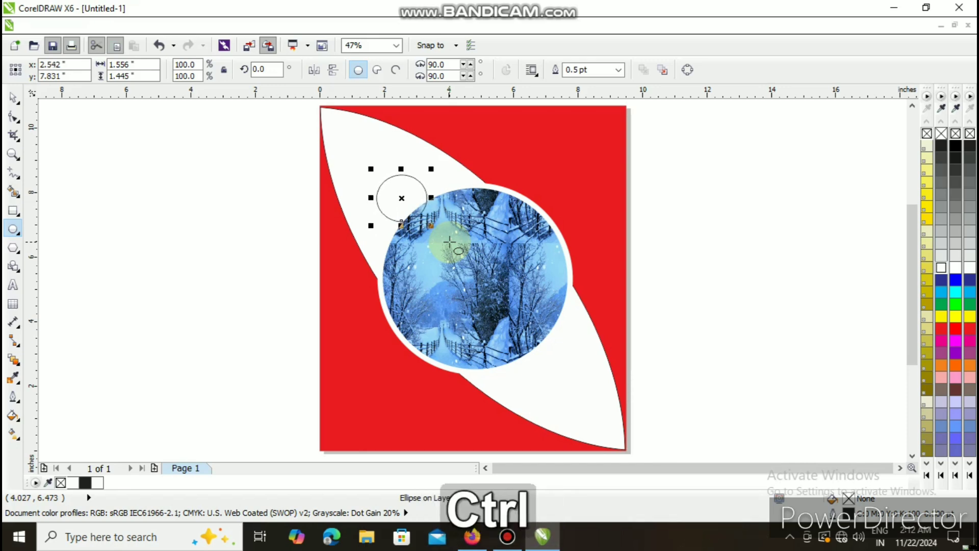
key("ctrl+d")
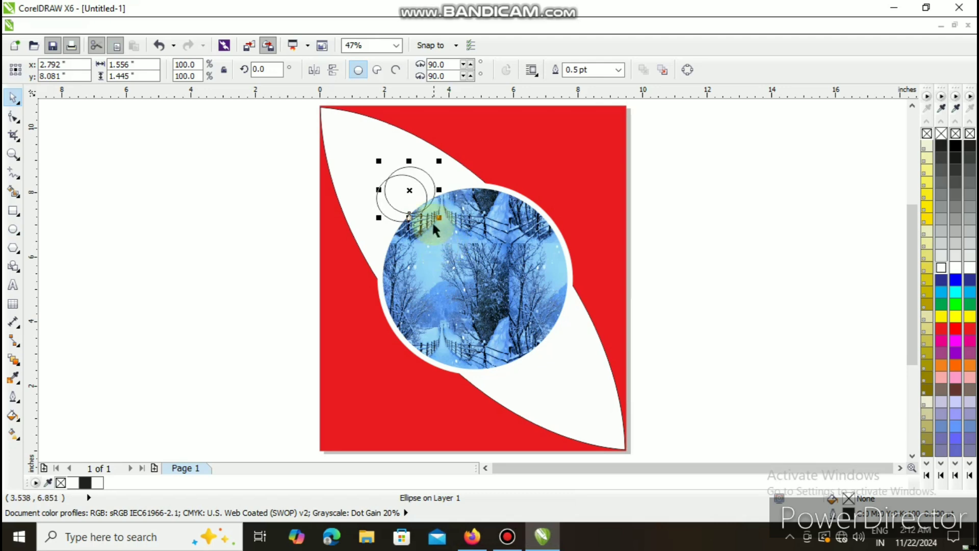
left_click_drag(411, 190, 547, 358)
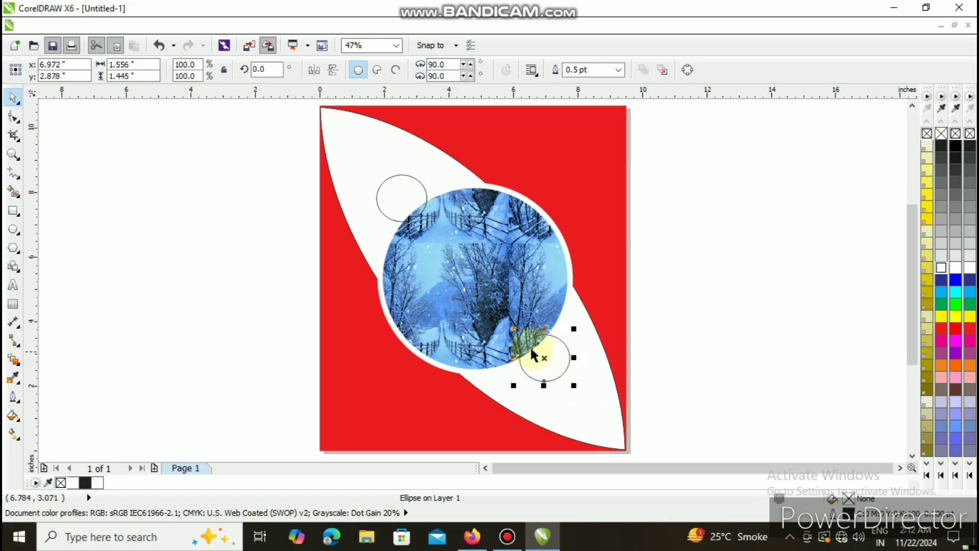
- Fill the upper-left small circle with a bitmap pattern imported from the nature-wallpaper-desktop picture in Downloads
left_click(406, 196)
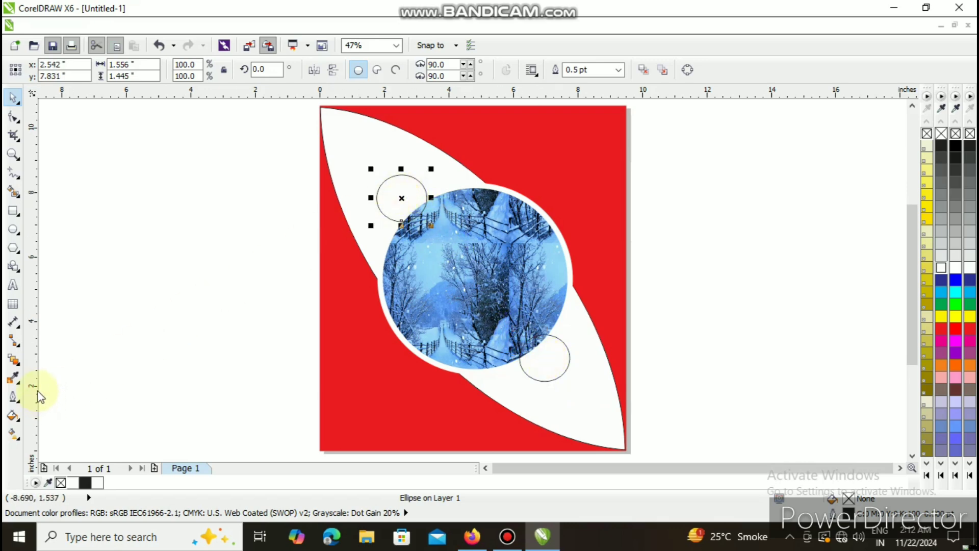
left_click(15, 416)
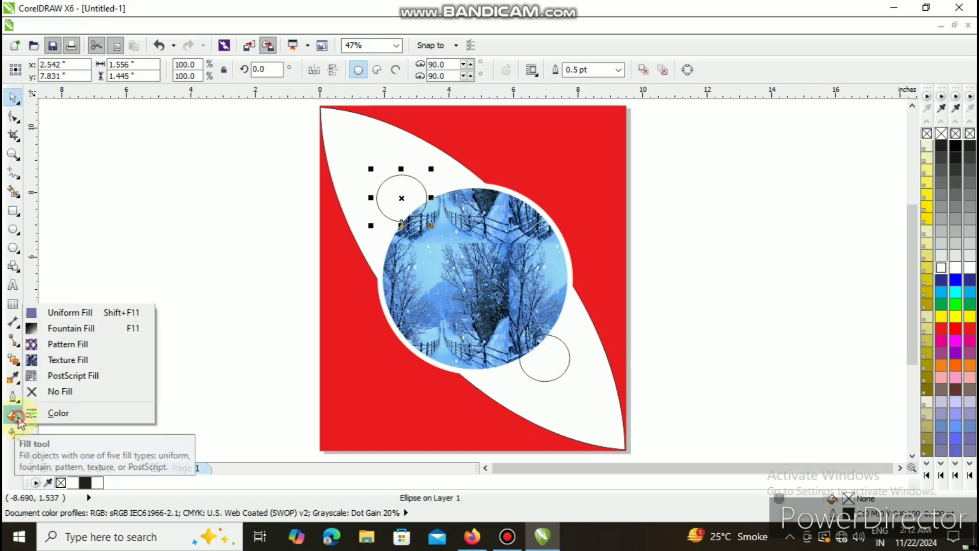
left_click(59, 344)
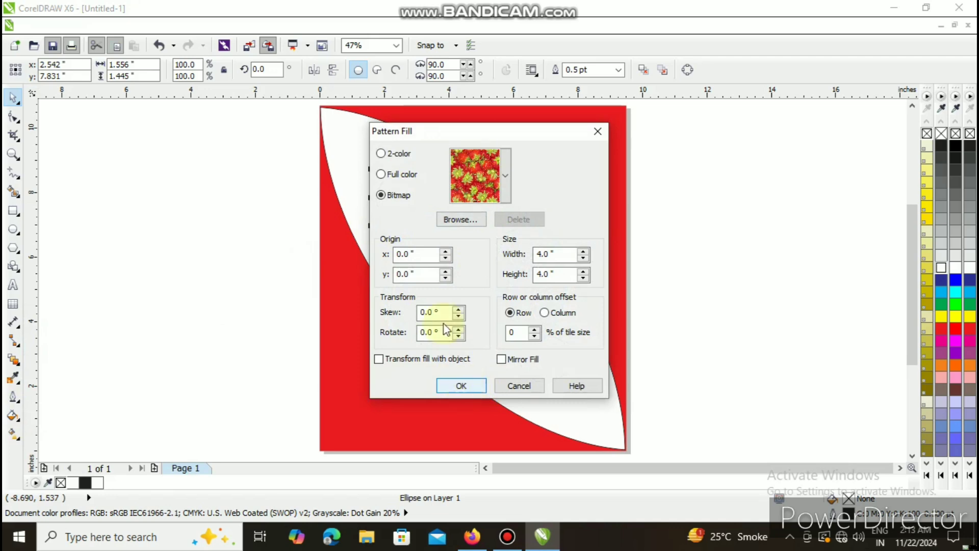
left_click(461, 220)
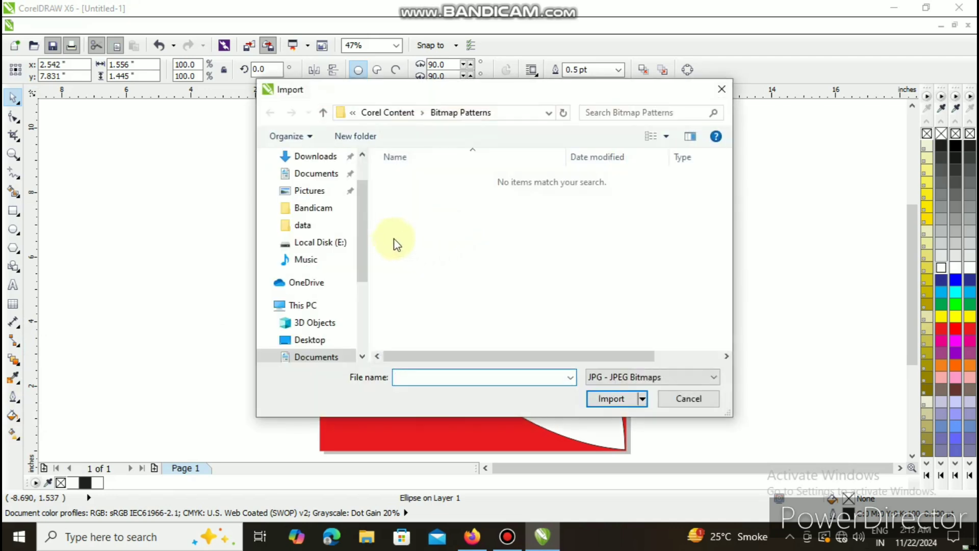
left_click(334, 157)
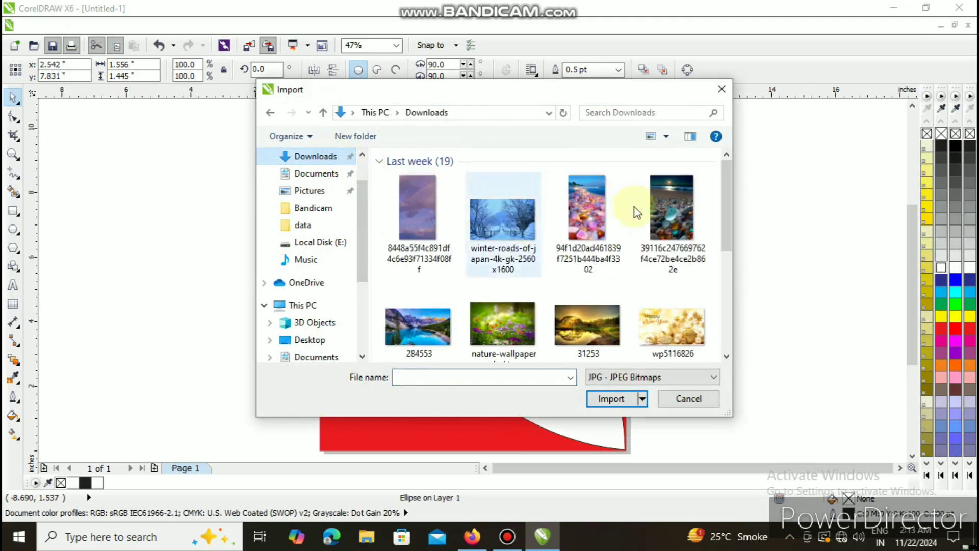
mouse_move(725, 200)
left_mouse_down()
mouse_move(723, 371)
mouse_move(728, 192)
left_mouse_up()
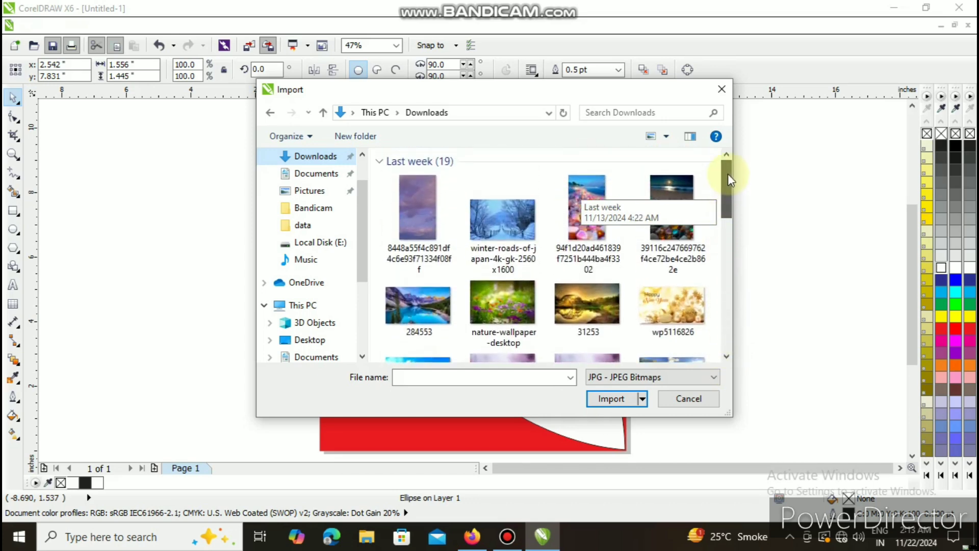
left_click(509, 305)
left_click(612, 423)
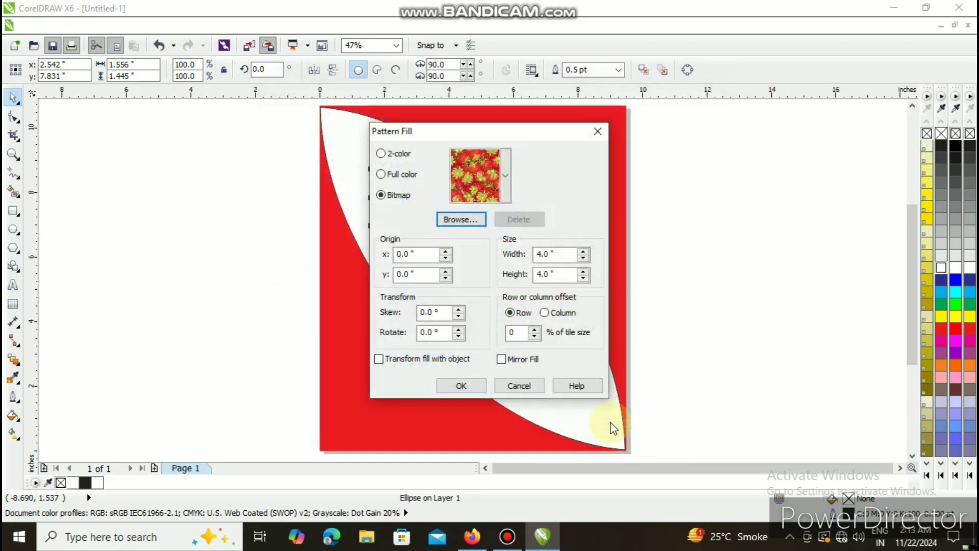
left_click(461, 387)
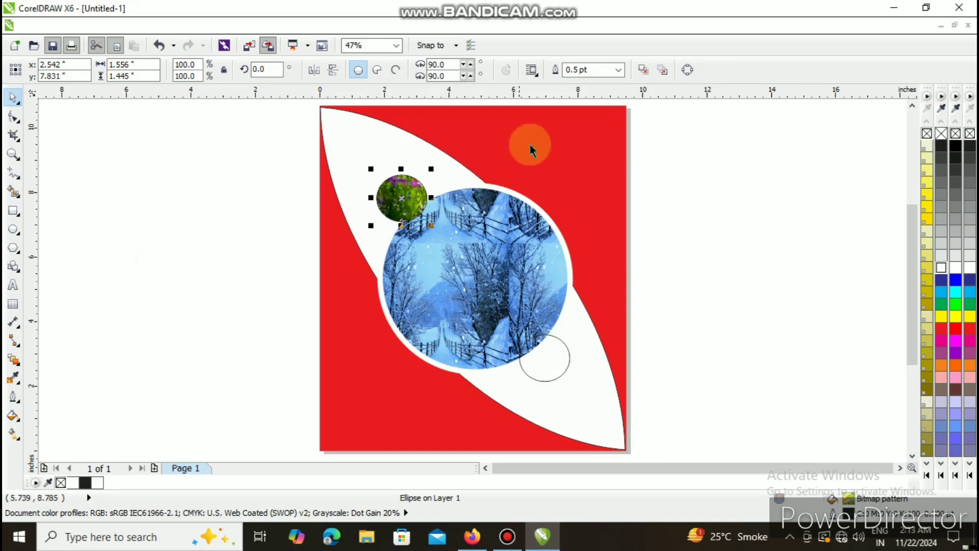
- Set the upper-left small circle's outline width to 8 pt and its outline color to white
left_click(618, 72)
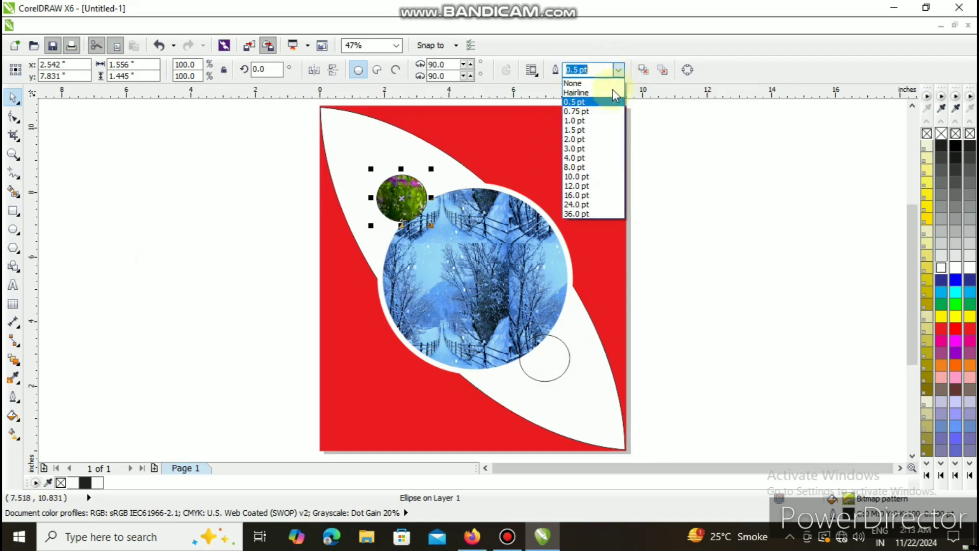
left_click(582, 170)
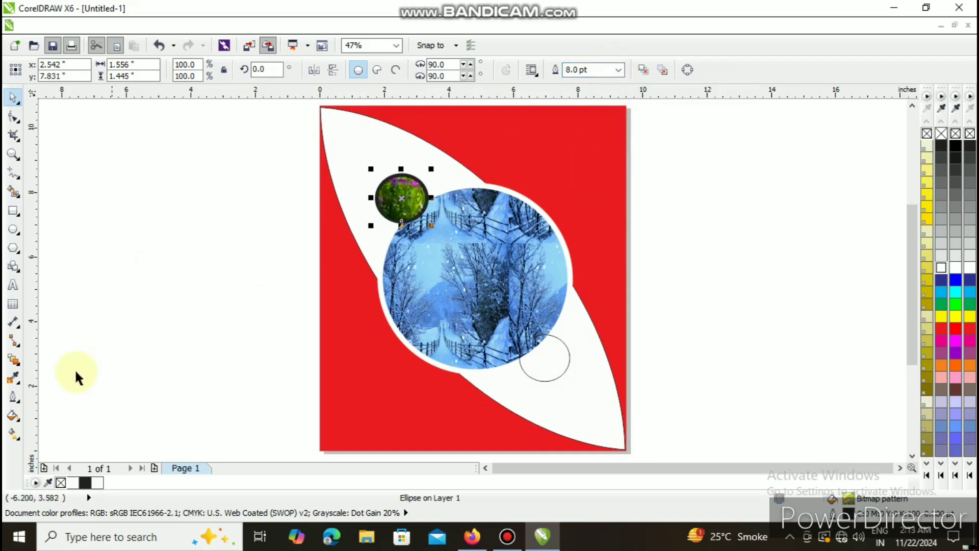
left_click(14, 398)
left_click(14, 378)
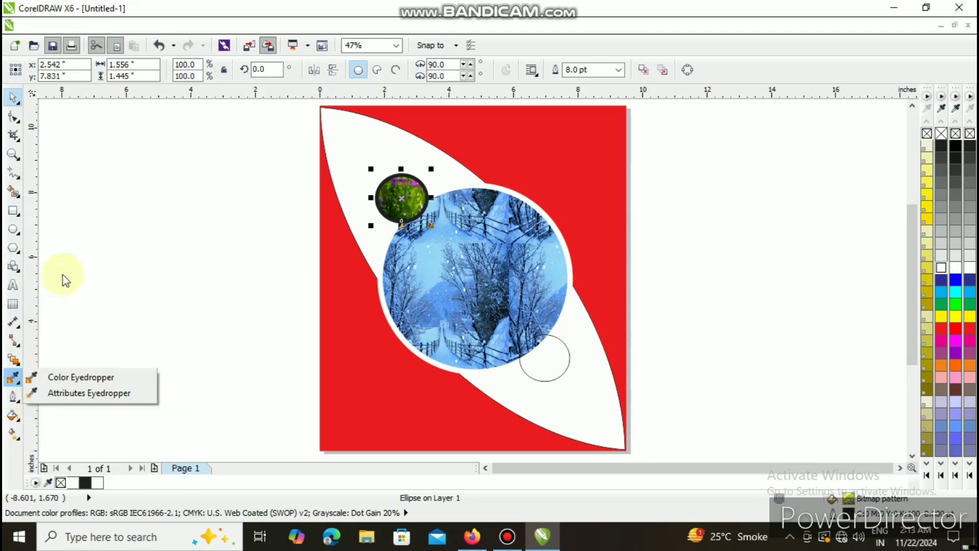
left_click(14, 397)
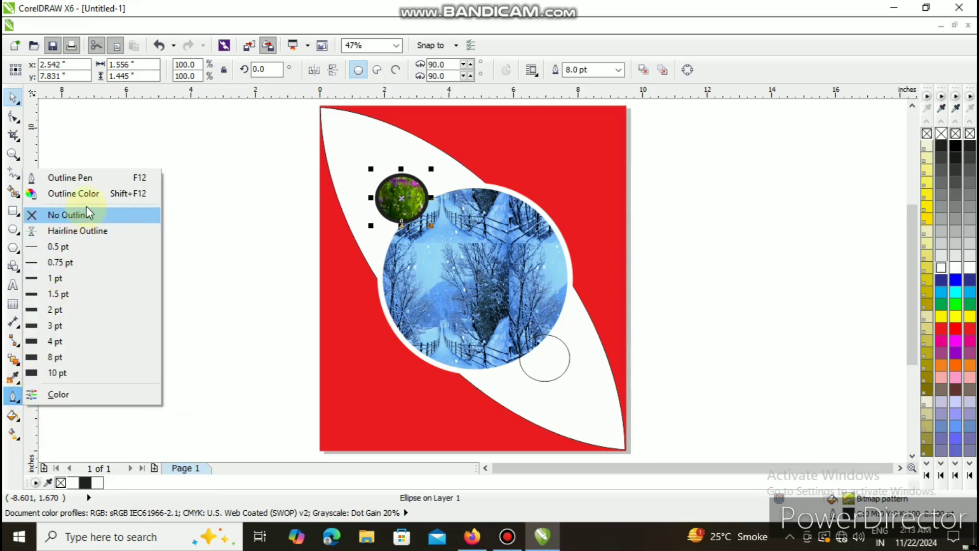
left_click(92, 194)
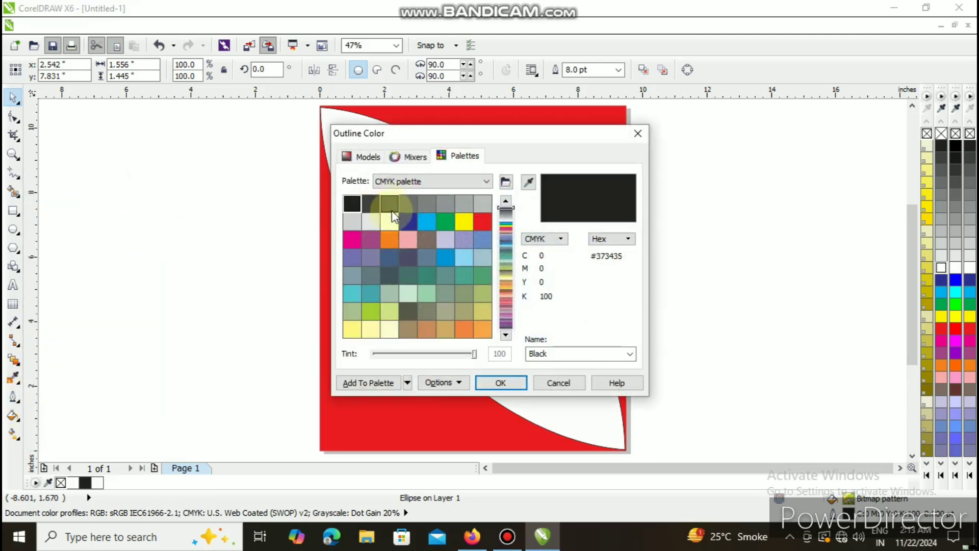
left_click(391, 220)
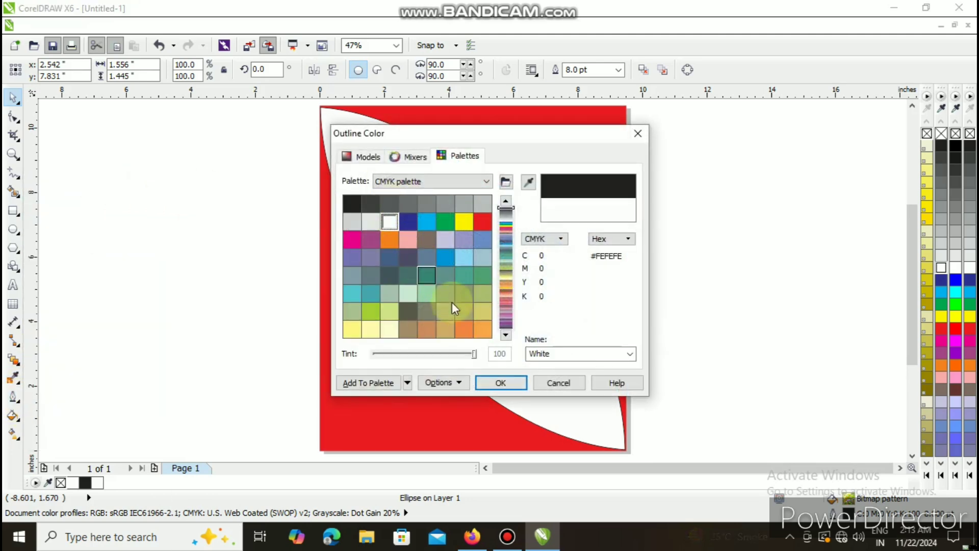
left_click(497, 384)
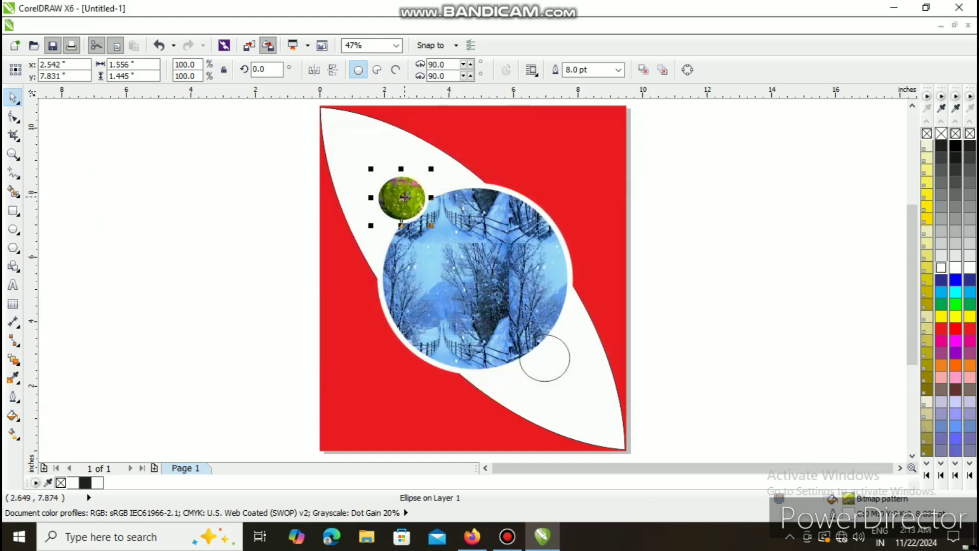
- Fill the lower-right small circle with a bitmap pattern imported from the cityscape-usa-night-landscape-wallpaper picture in Downloads
left_click_drag(404, 197, 533, 367)
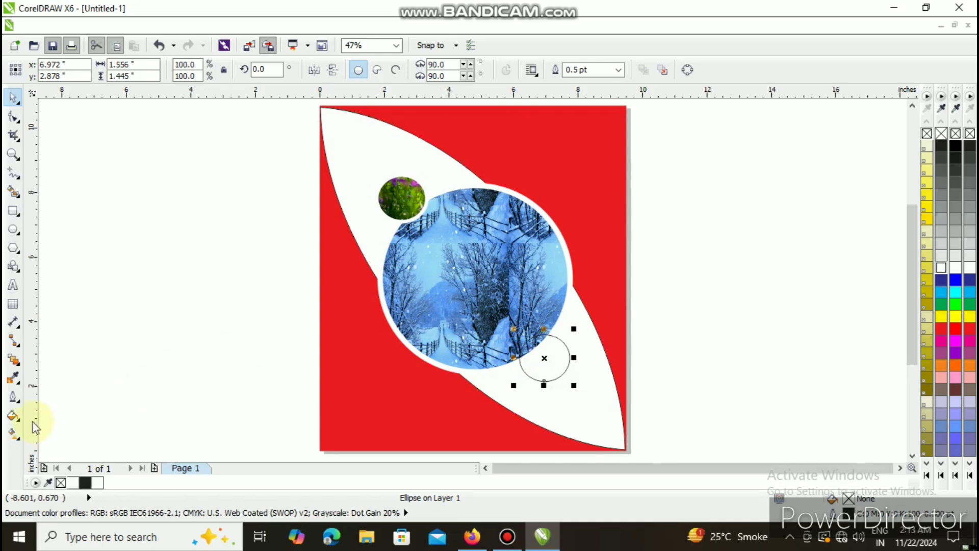
left_click(18, 418)
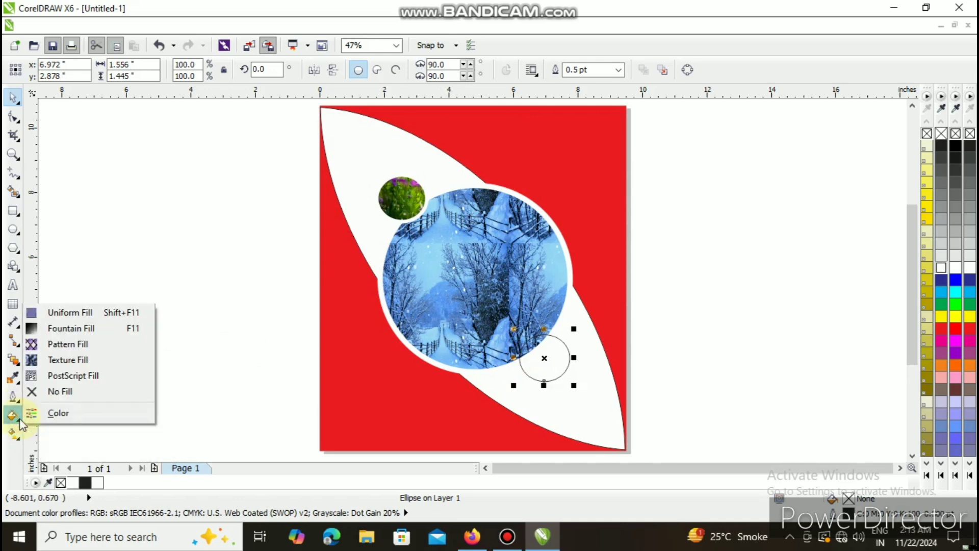
left_click(66, 344)
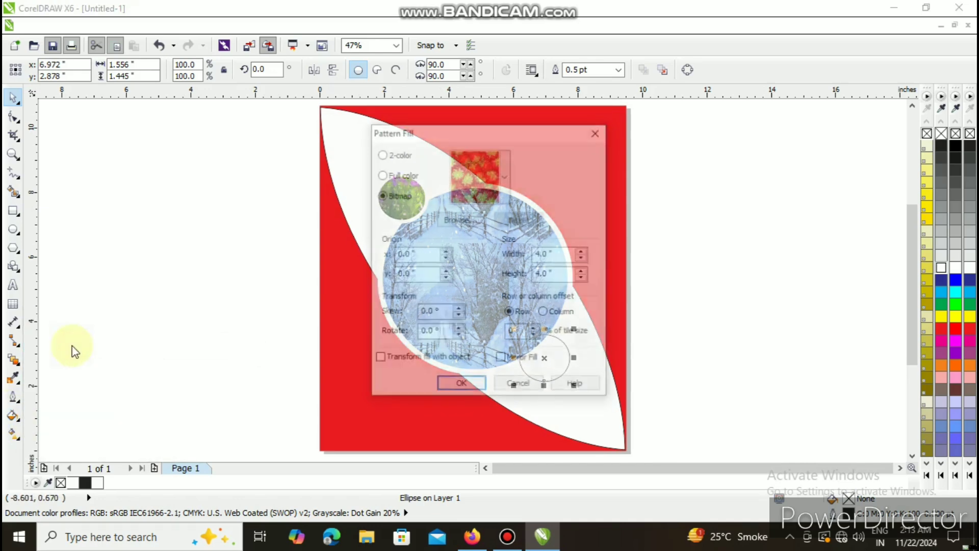
left_click(460, 220)
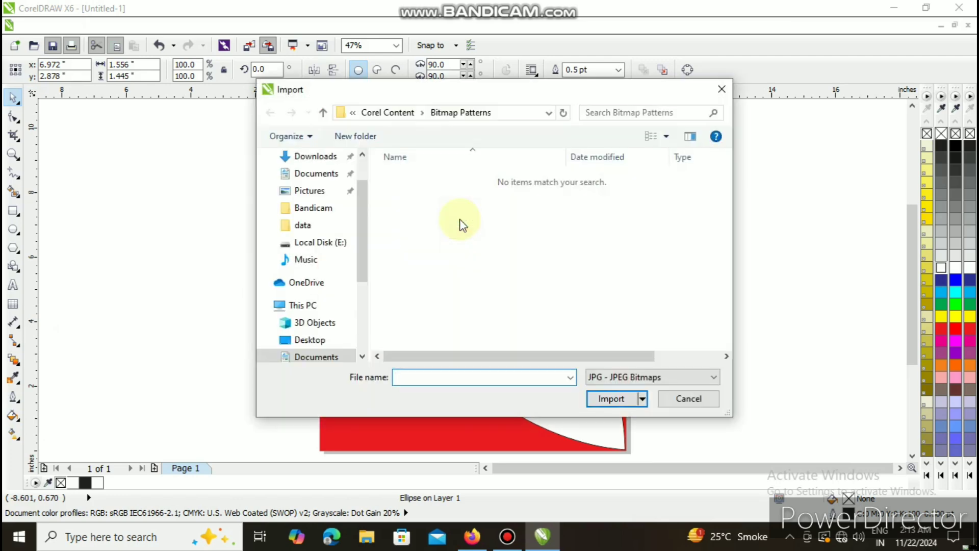
left_click(341, 160)
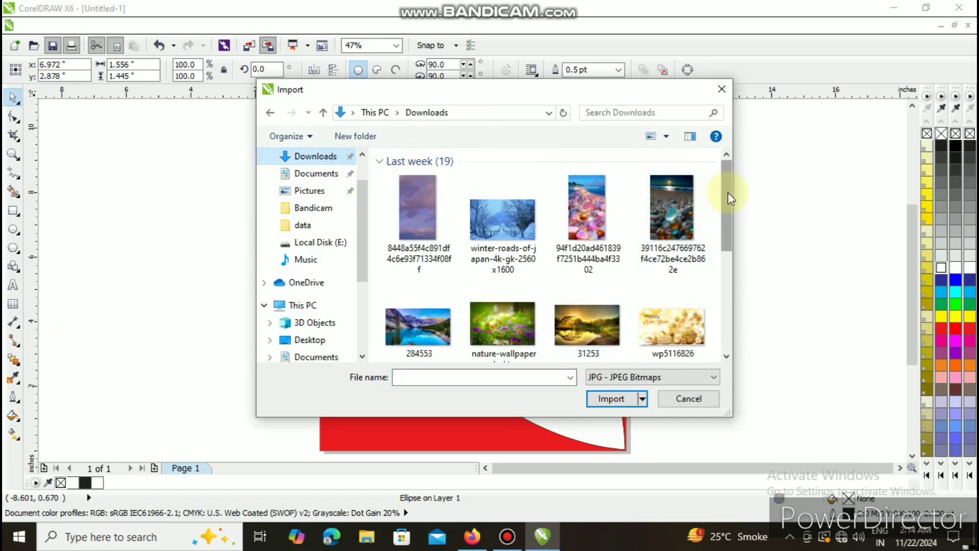
left_click_drag(727, 191, 727, 194)
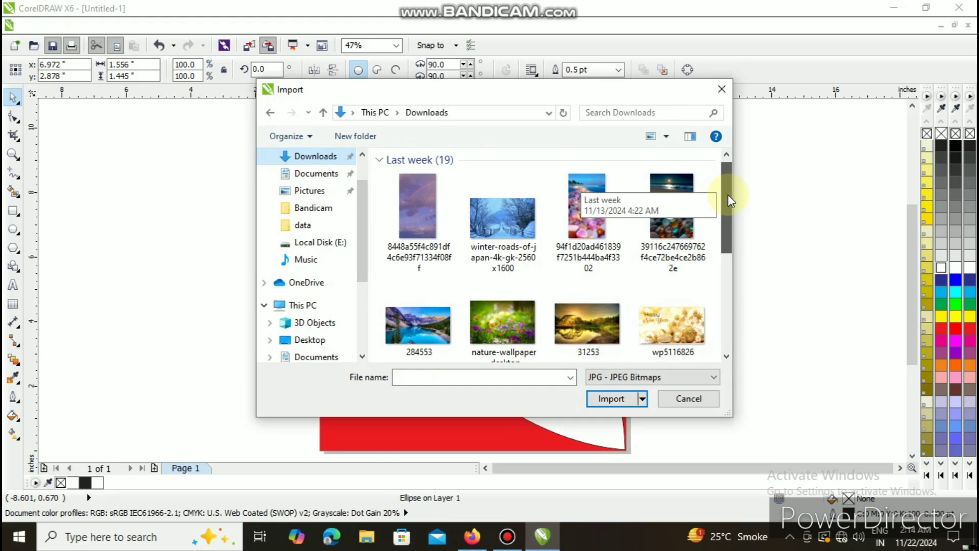
left_click_drag(727, 195, 724, 234)
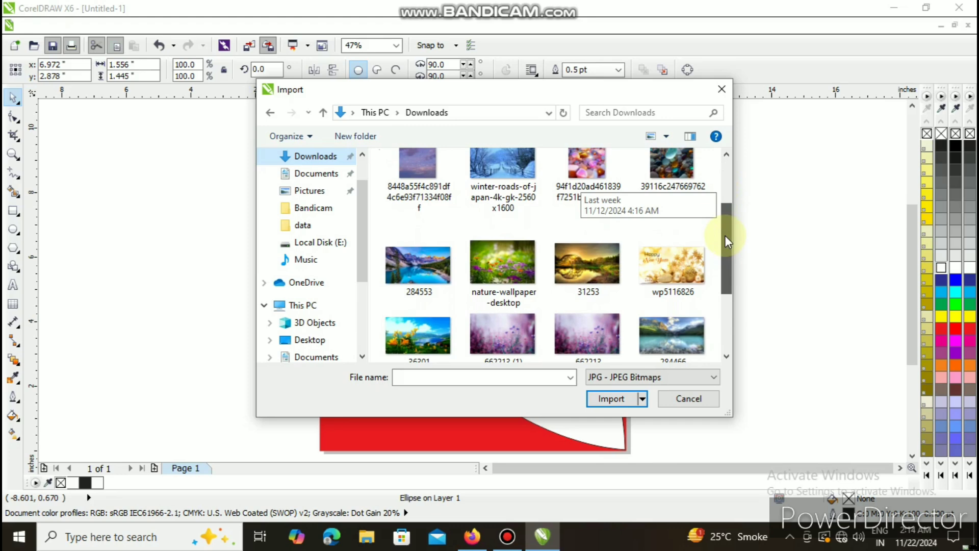
left_click_drag(727, 240, 729, 261)
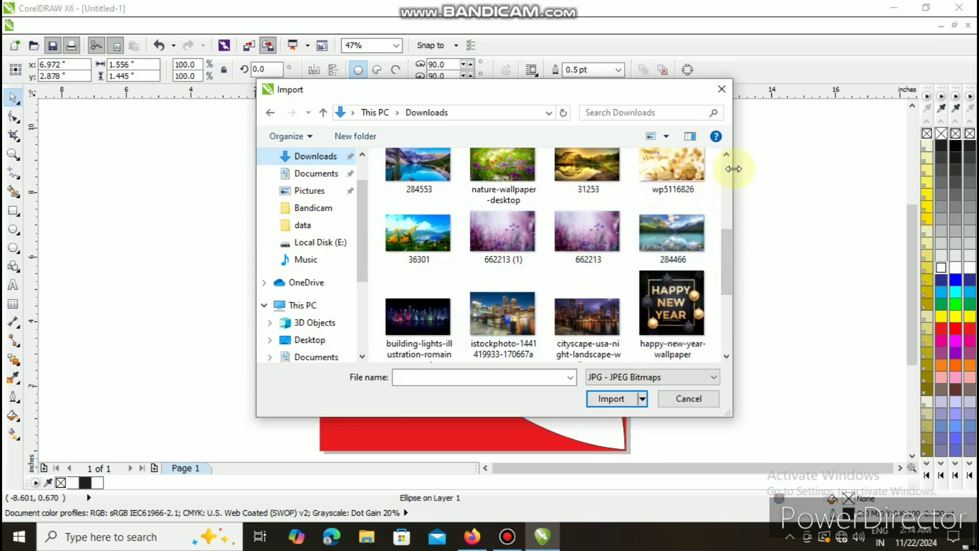
left_click(592, 317)
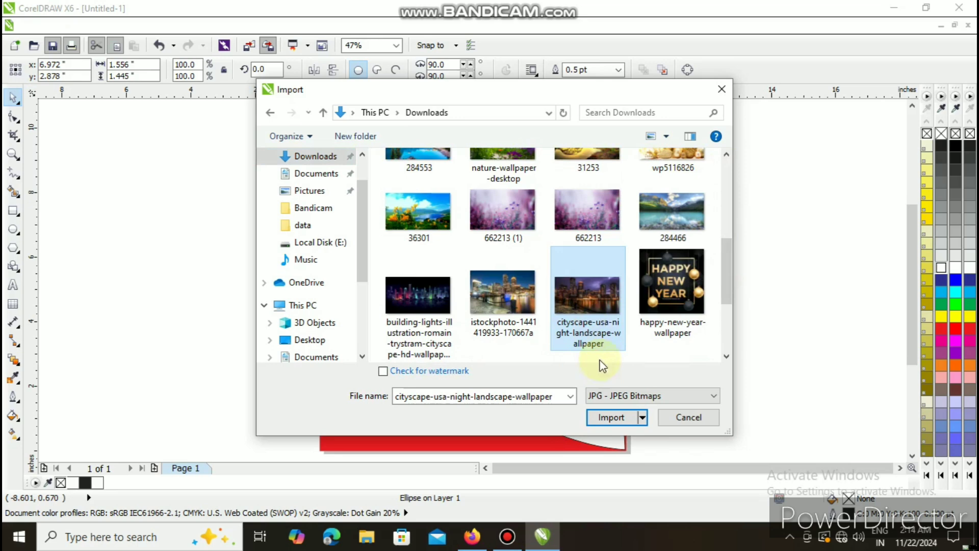
left_click(610, 415)
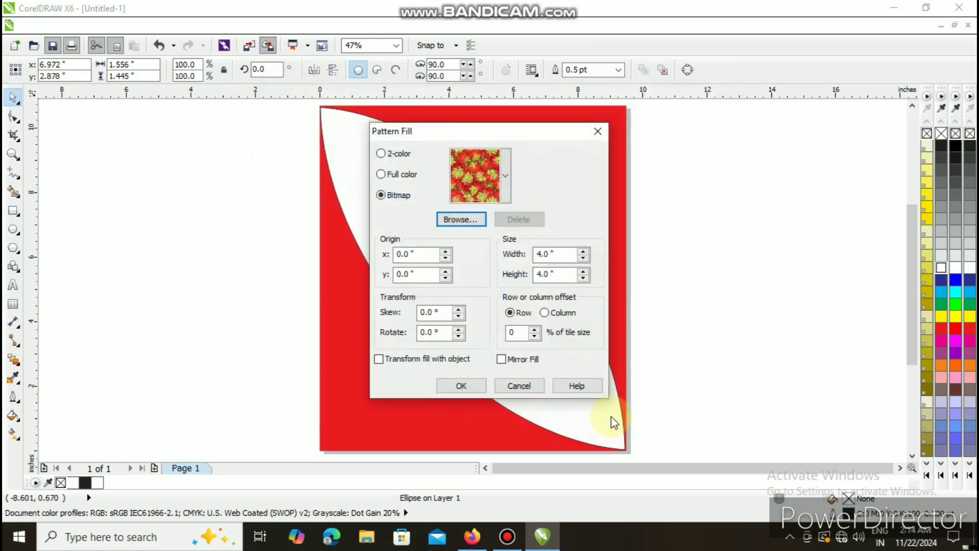
left_click(460, 386)
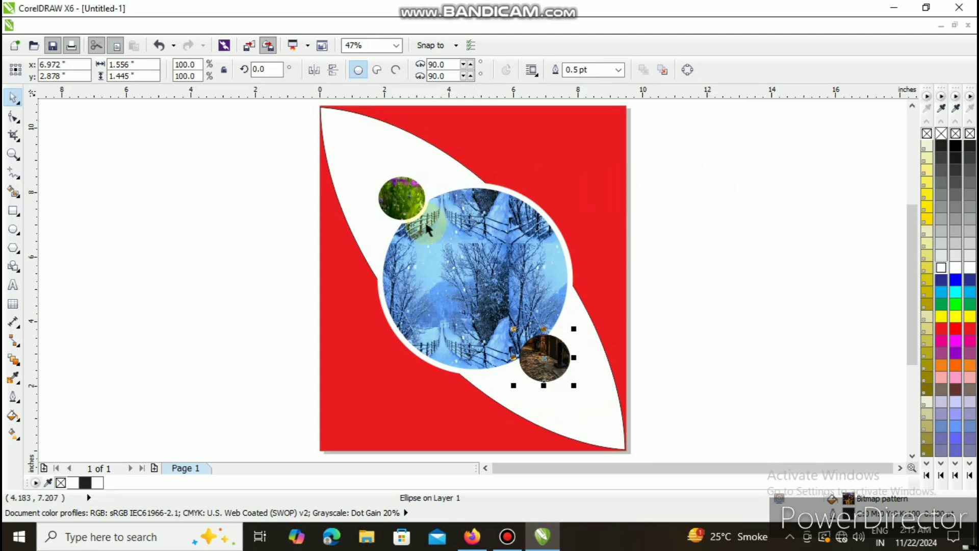
- Set the lower-right small circle's outline width to 8 pt and its outline color to white
left_click(616, 71)
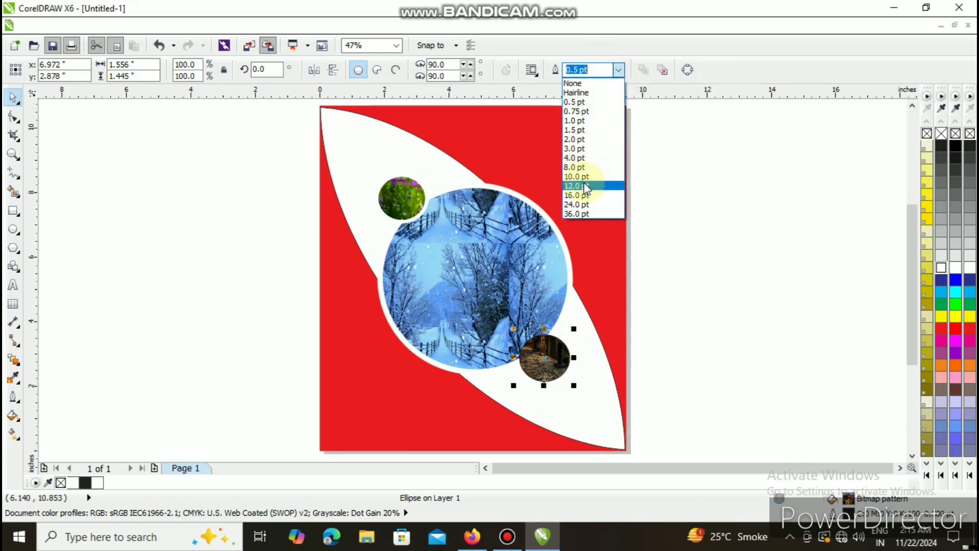
left_click(579, 167)
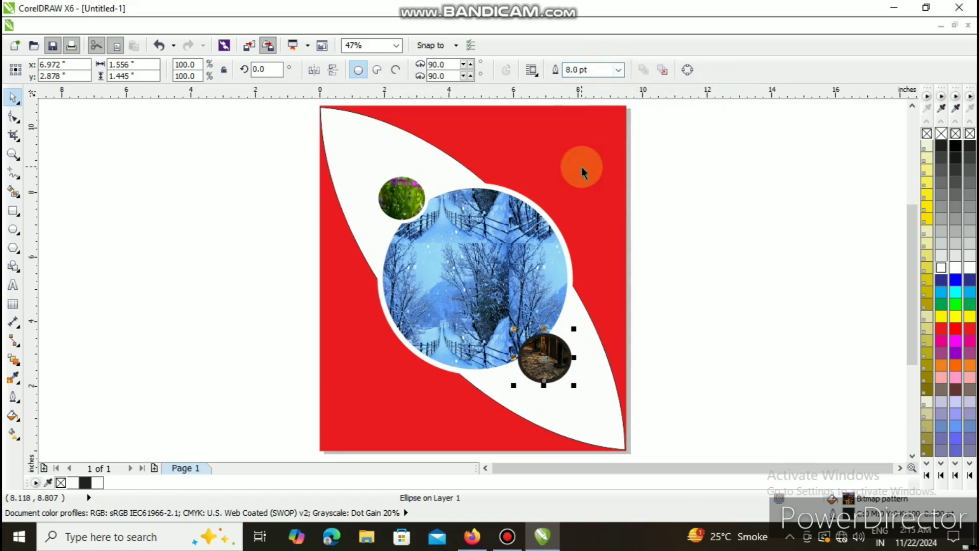
left_click(14, 398)
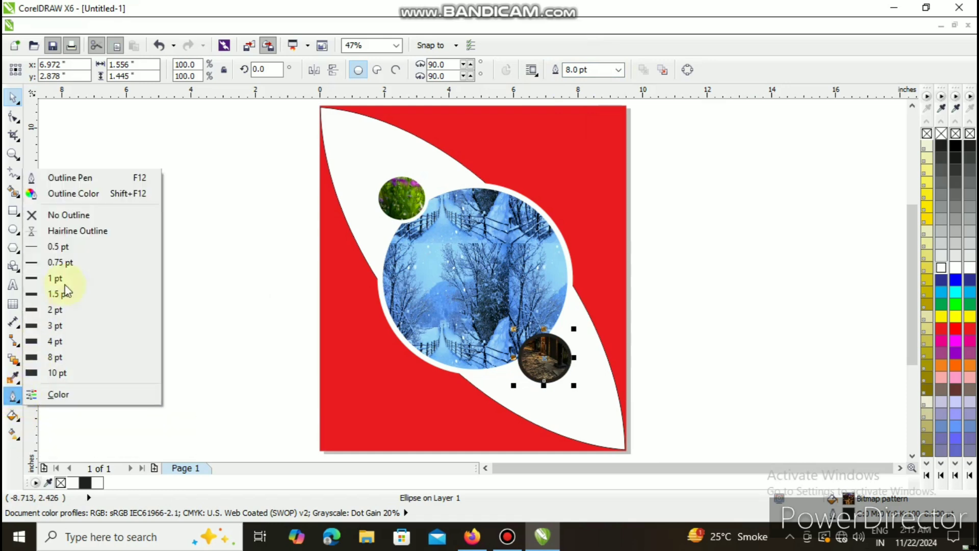
left_click(84, 195)
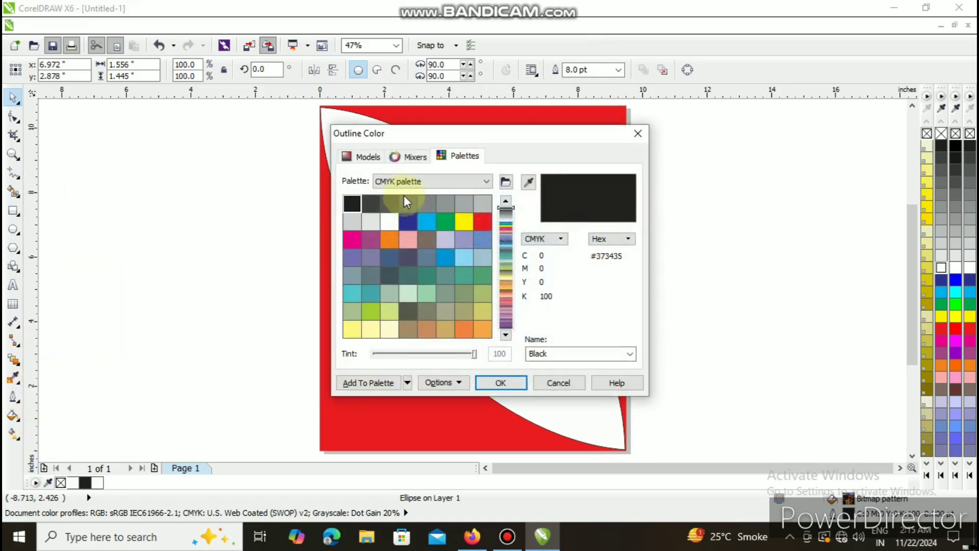
left_click(388, 221)
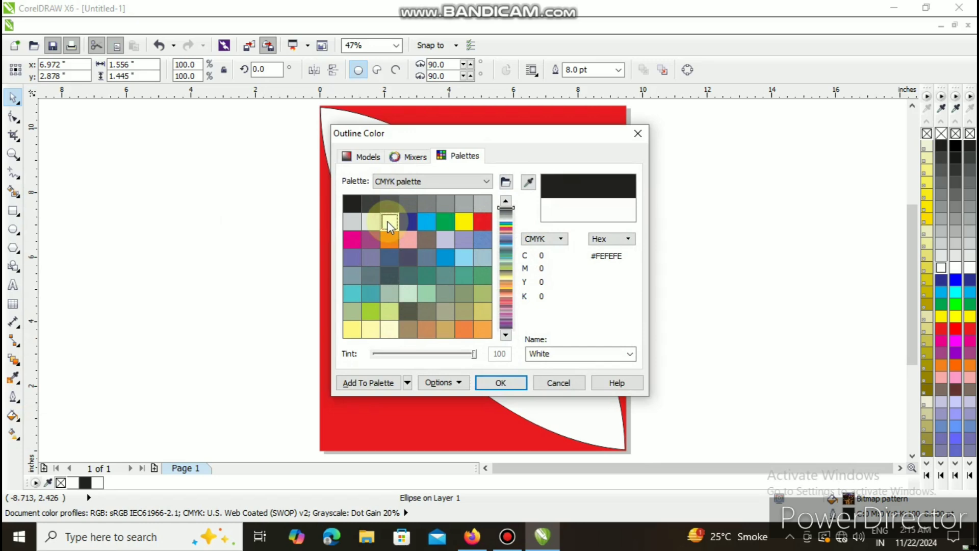
left_click(497, 383)
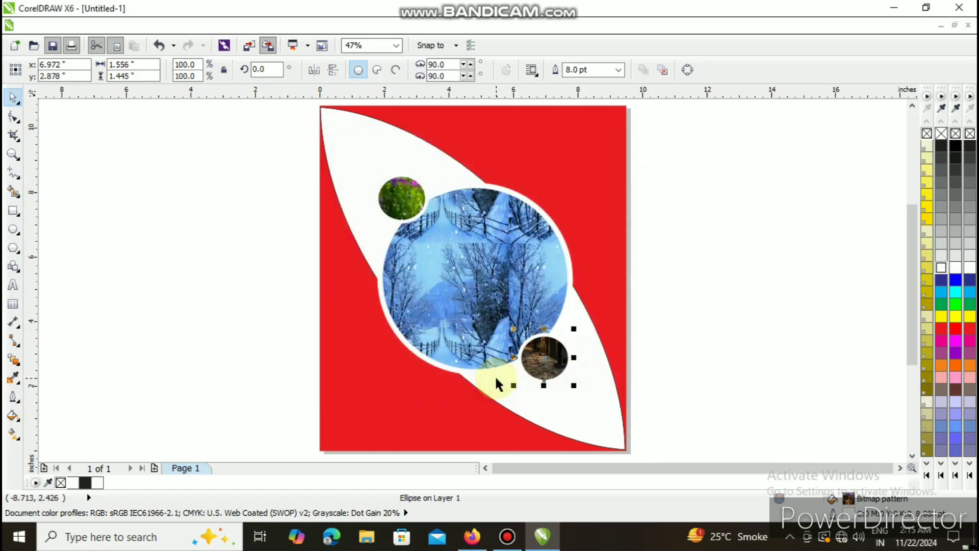
- Add the two-line text DIGITAL COMPUTER in Arial on the page's upper-right red area and enlarge it to about 56 pt
left_click(14, 96)
left_click(682, 234)
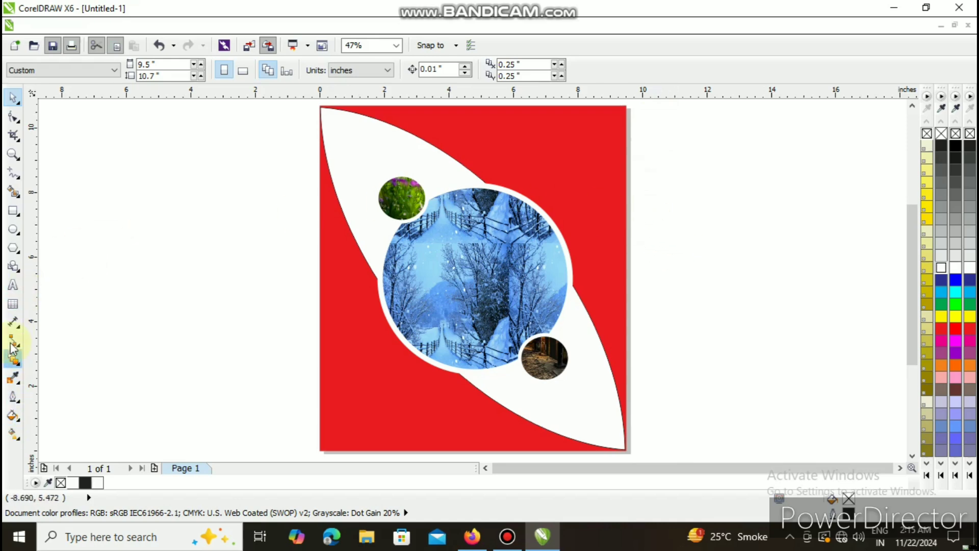
left_click(13, 285)
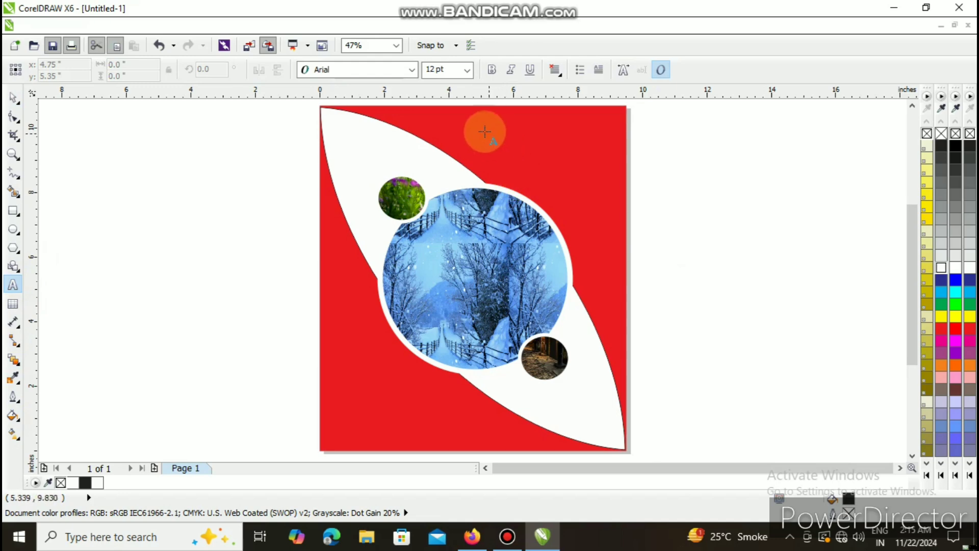
left_click(470, 125)
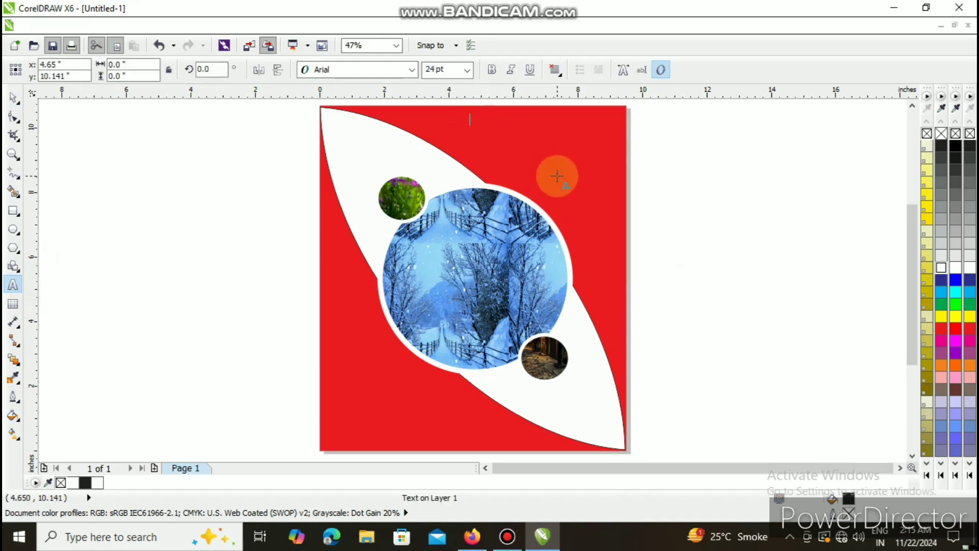
type("D")
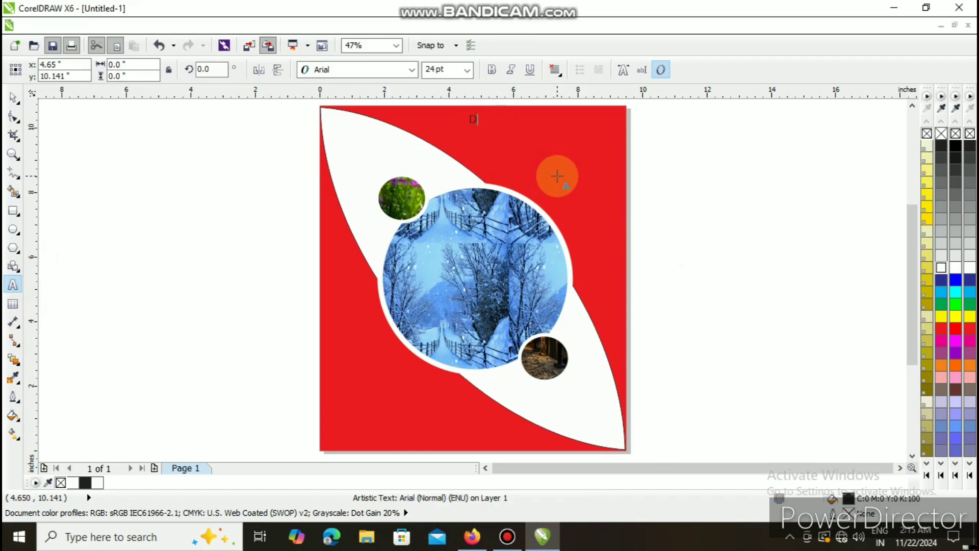
key("Escape")
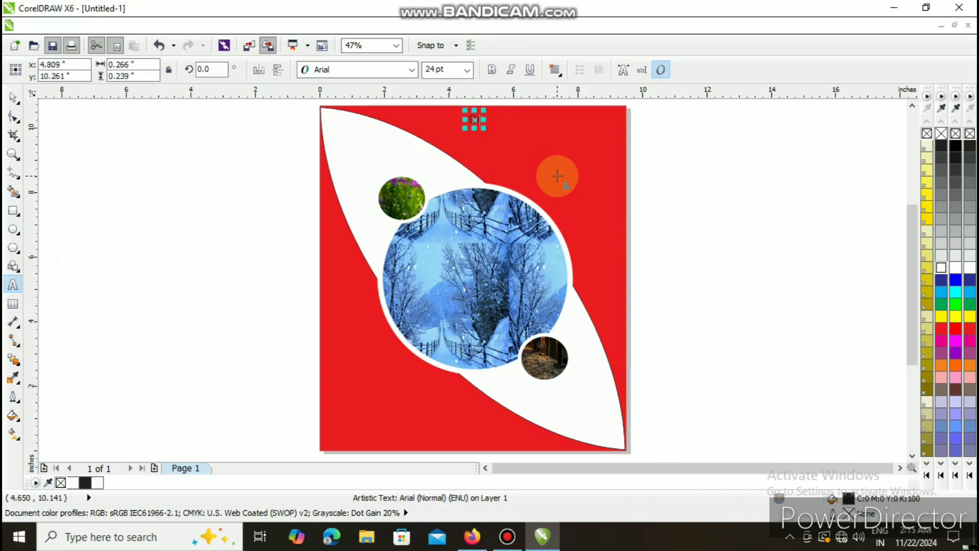
key("BackSpace")
key("Caps_Lock")
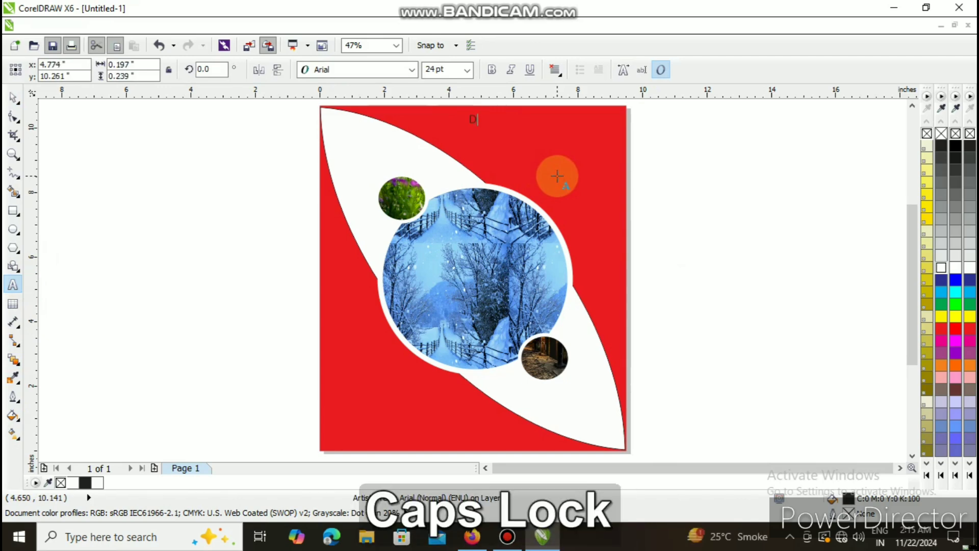
type("IG")
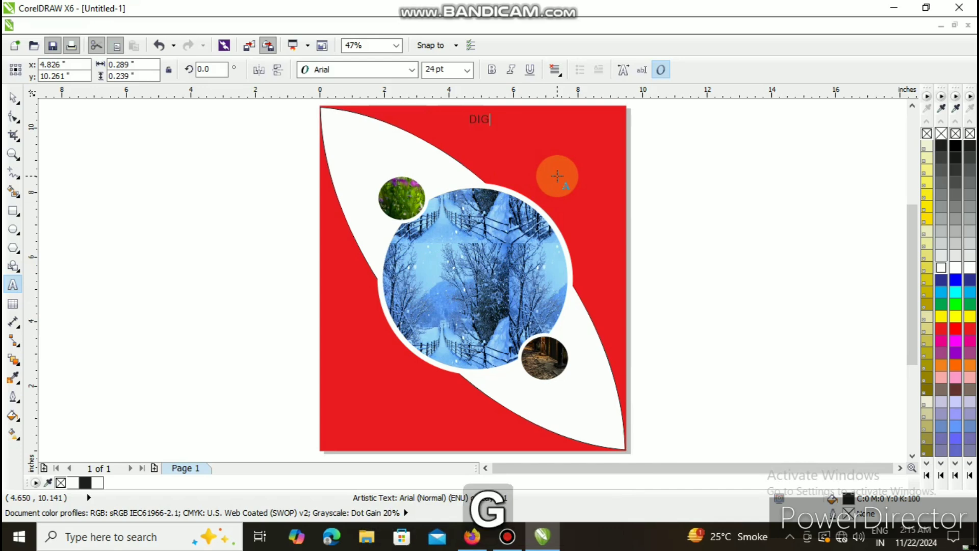
type("ITAL")
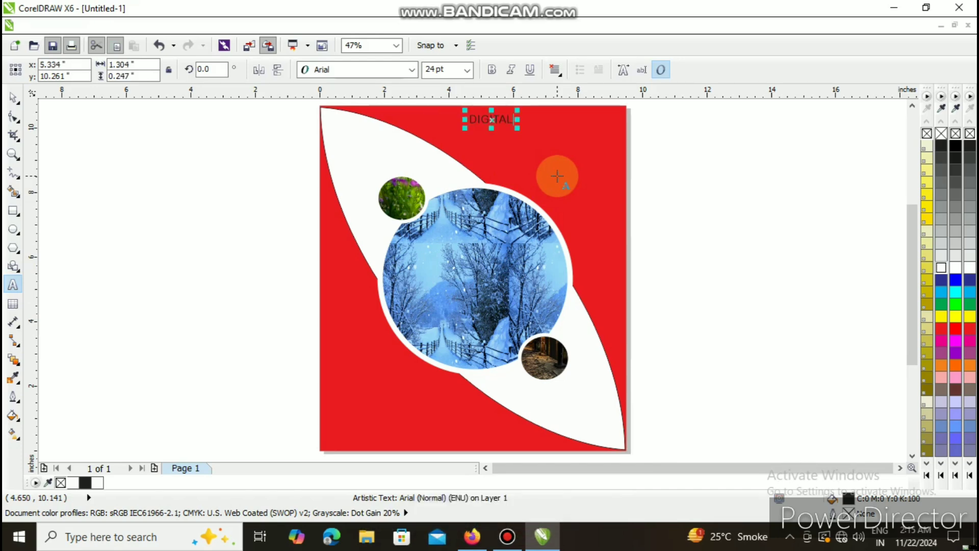
key("Return")
type("COM")
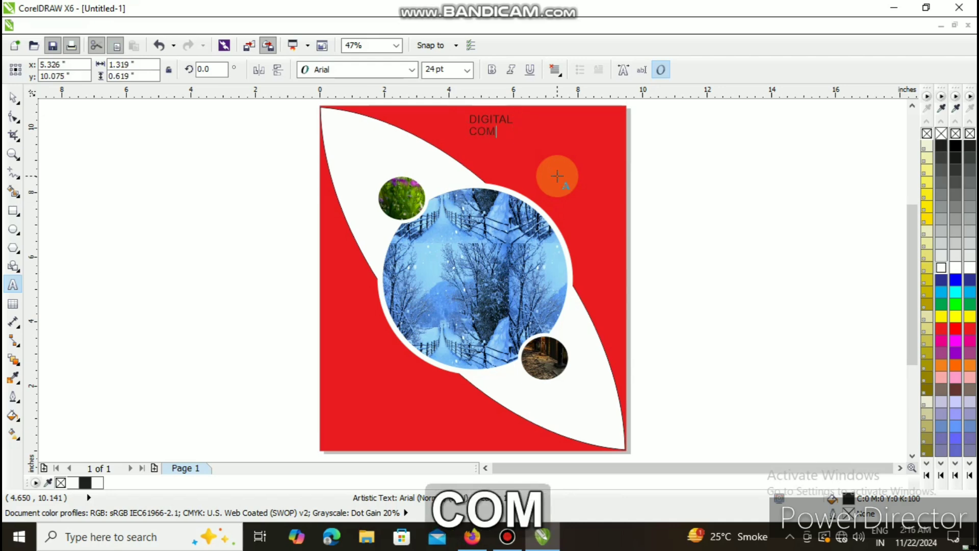
type("PUTER")
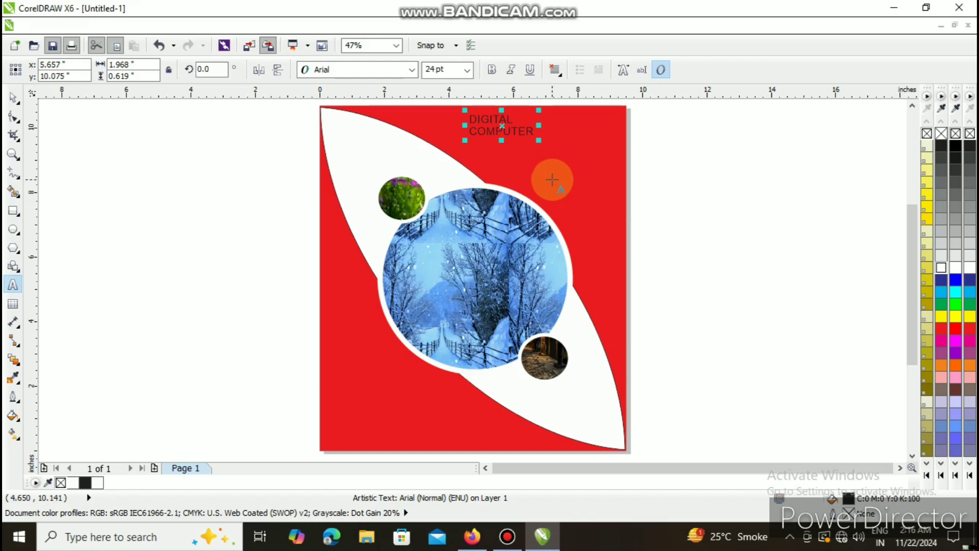
left_click_drag(540, 139, 626, 184)
- Make the DIGITAL COMPUTER text white and bold, and nudge it slightly toward the page's upper-right corner
left_click_drag(464, 124, 624, 174)
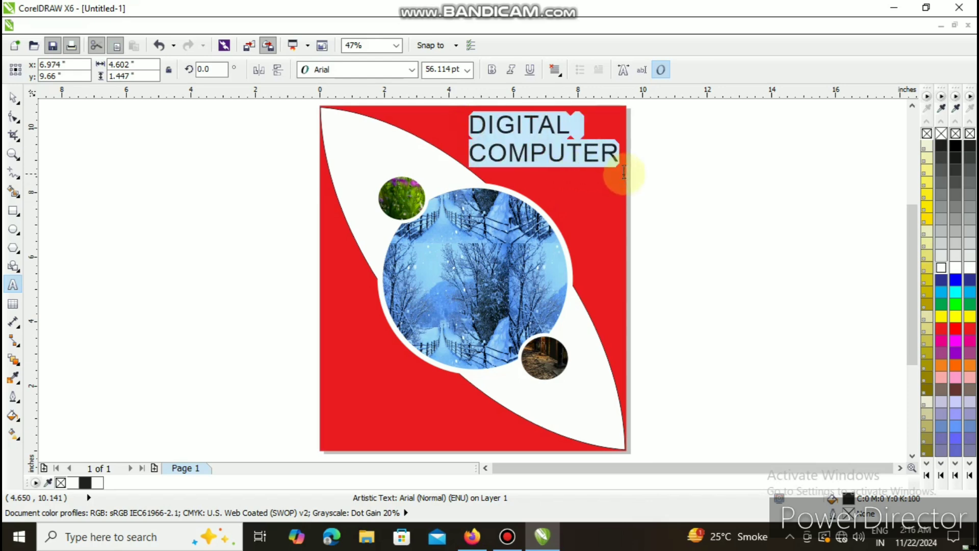
left_click(942, 269)
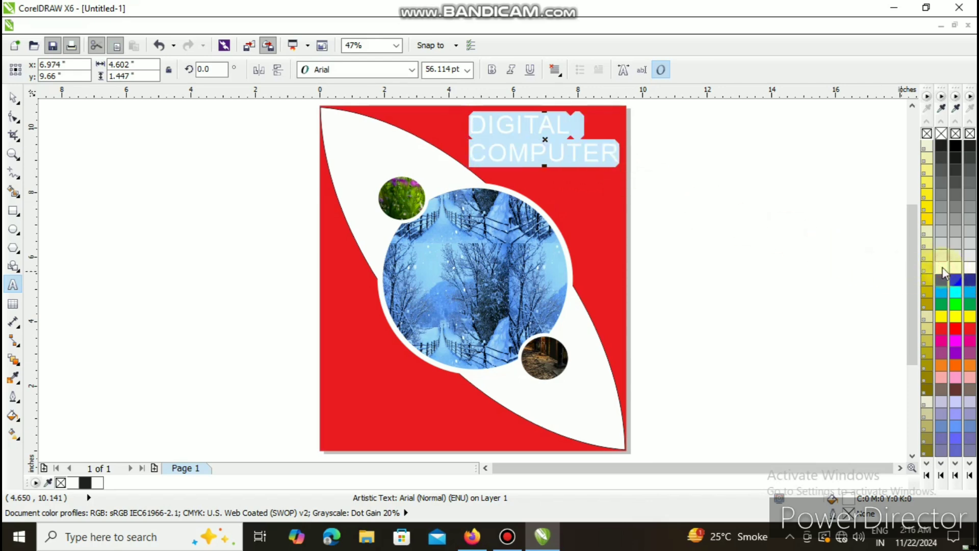
left_click(492, 70)
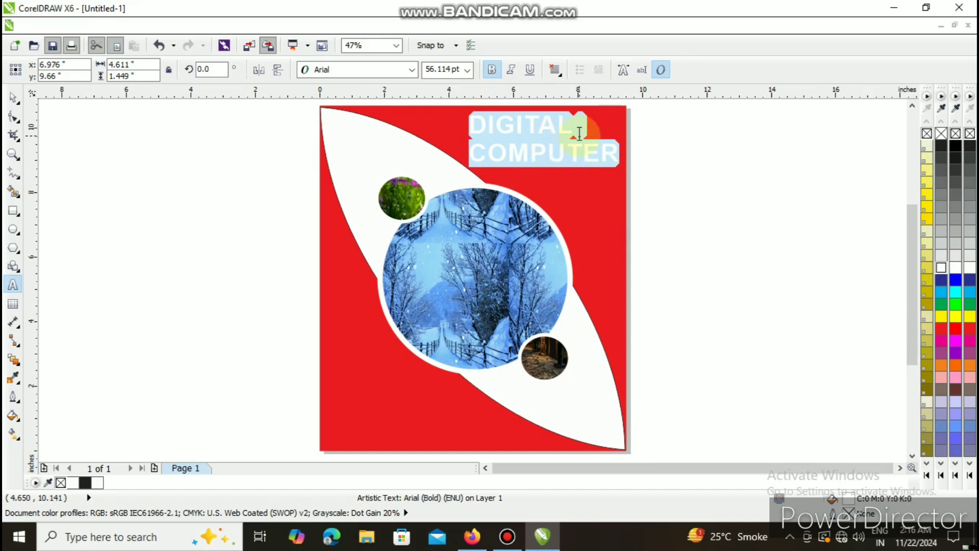
left_click(545, 140)
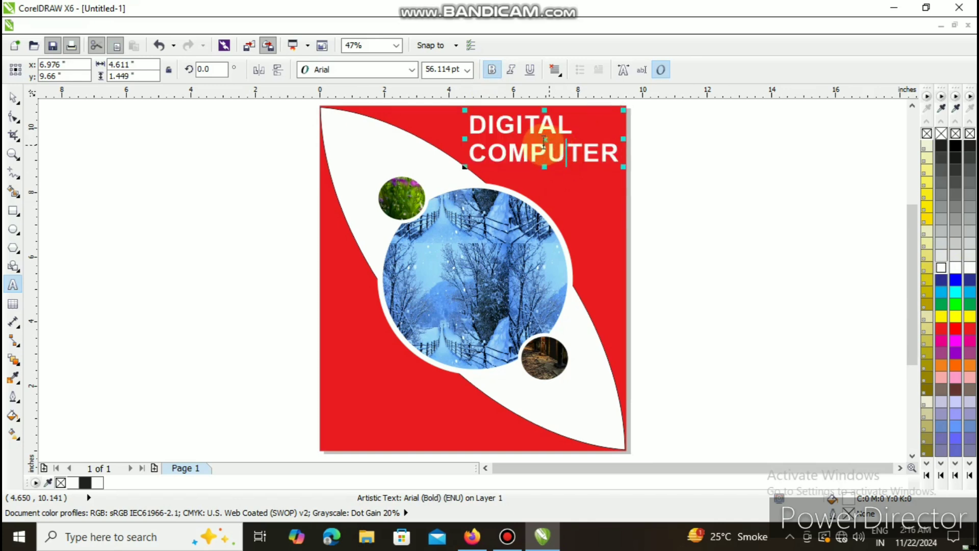
left_click_drag(546, 140, 549, 137)
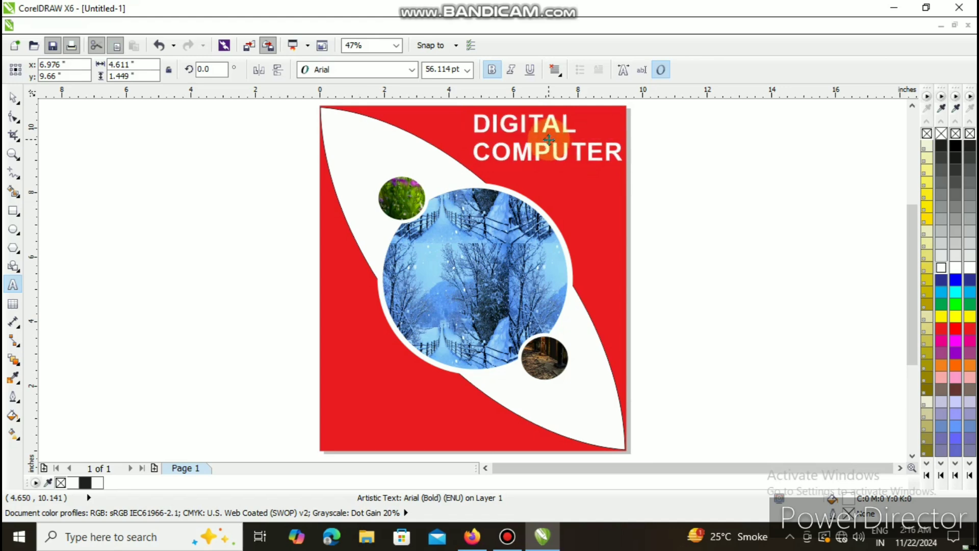
- Set the font size of the word COMPUTER in the heading to 48 pt
left_click_drag(623, 149, 472, 148)
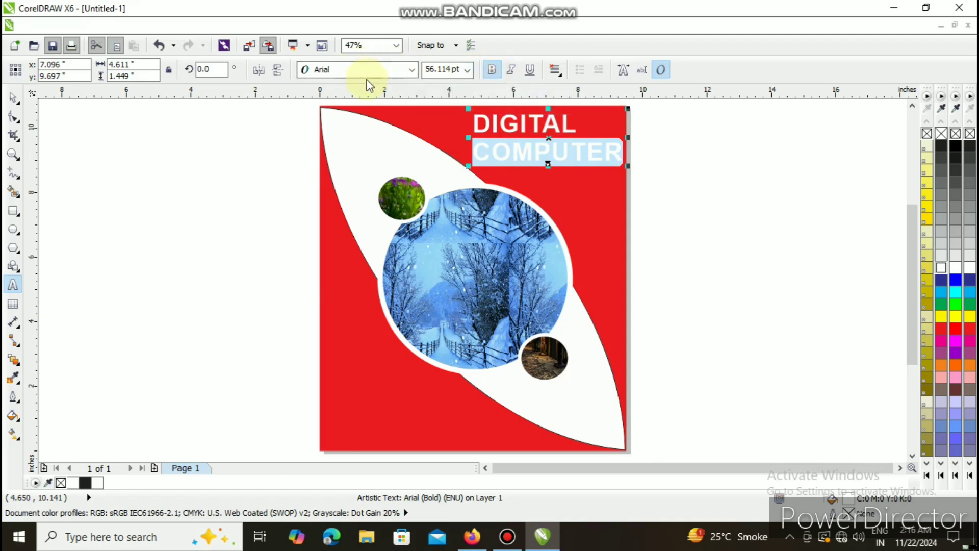
left_click(467, 70)
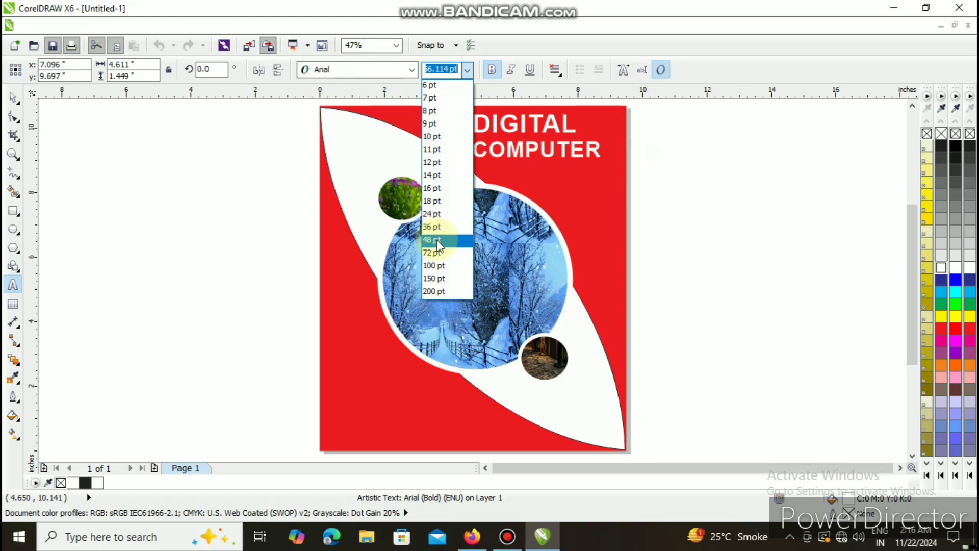
left_click(437, 239)
- Set the word DIGITAL to 72 pt and shift the whole heading slightly right and down inside the red corner
left_click(482, 124)
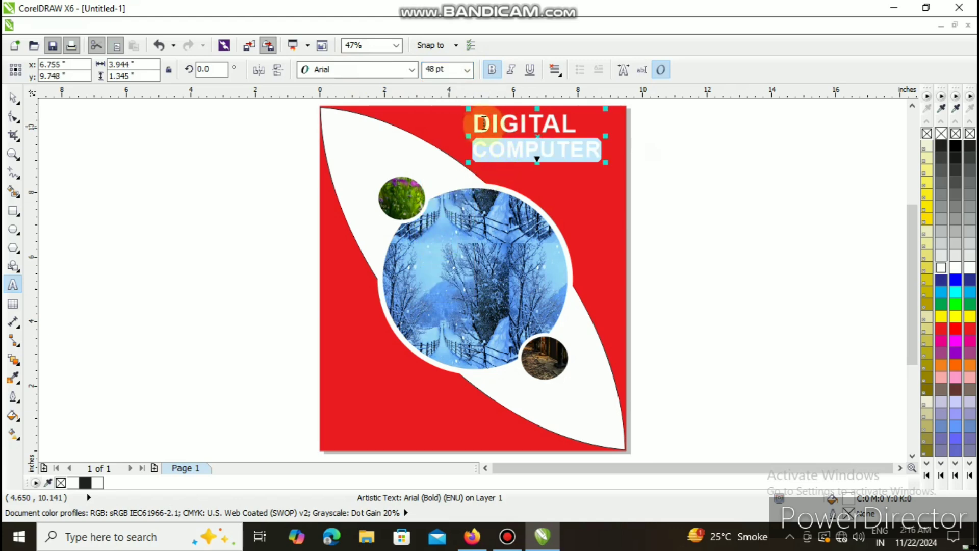
left_click_drag(483, 125, 577, 128)
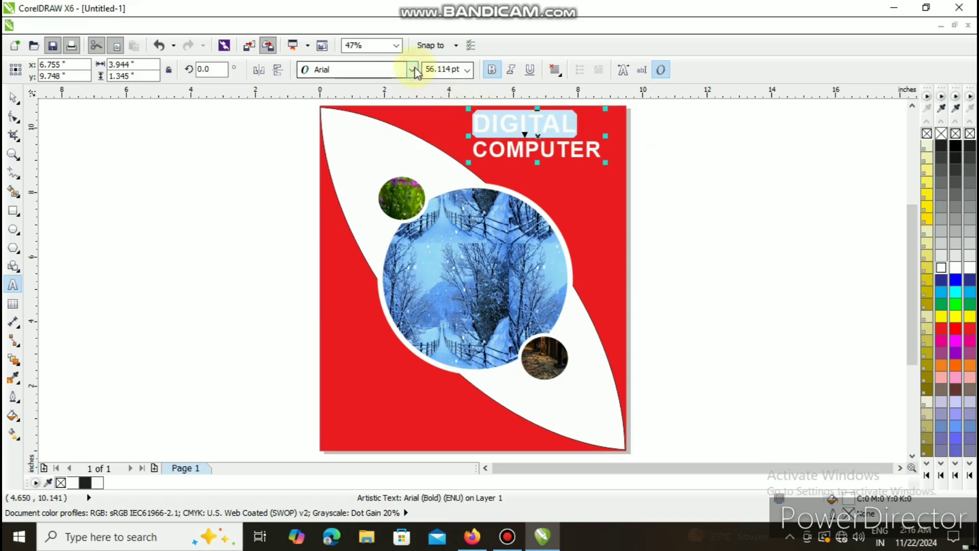
left_click(415, 70)
left_click(449, 70)
left_click(467, 70)
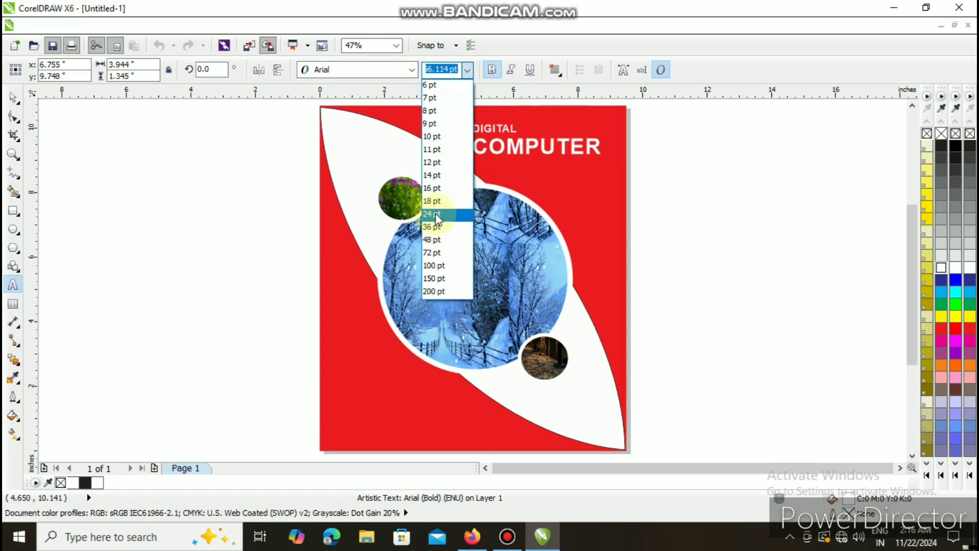
left_click(434, 253)
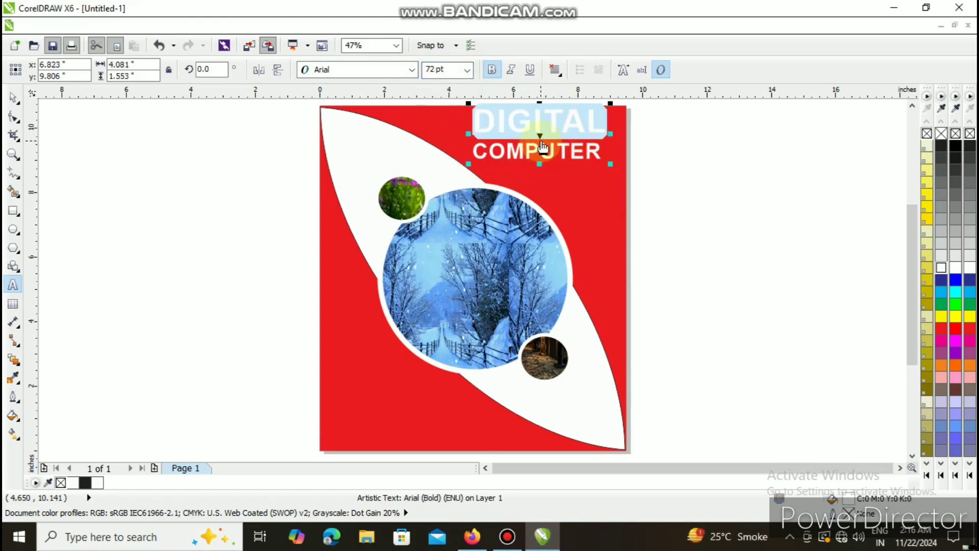
mouse_move(543, 147)
left_mouse_down()
mouse_move(554, 157)
mouse_move(552, 144)
left_mouse_up()
left_click(648, 173)
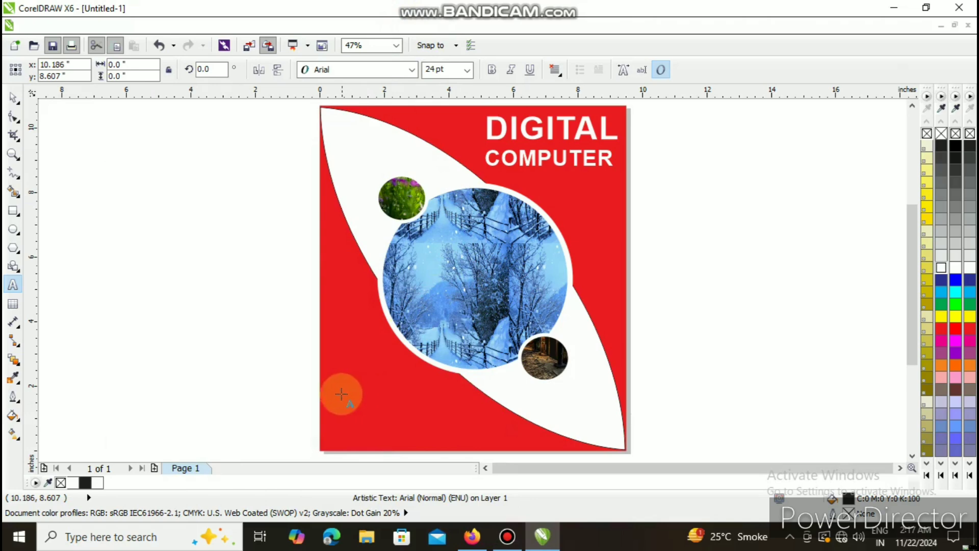
- Add the two-line text LIMITED EDITION in Arial on the page's lower-left red area and enlarge it to about 47 pt
left_click(329, 377)
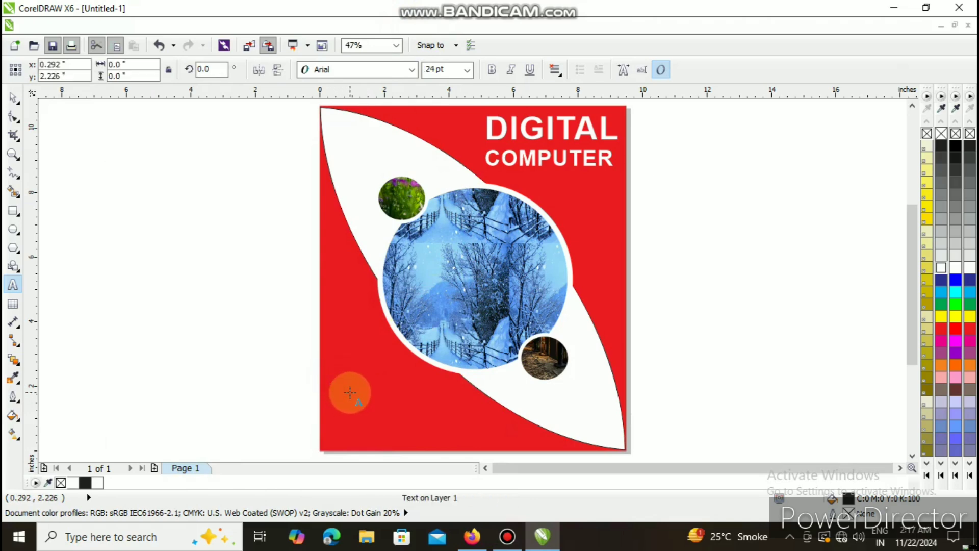
type("LI")
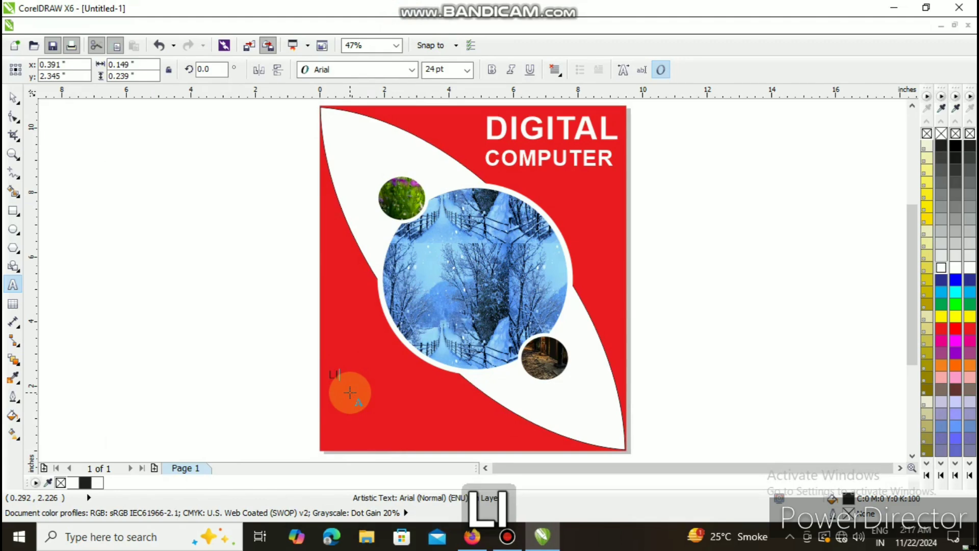
type("MI")
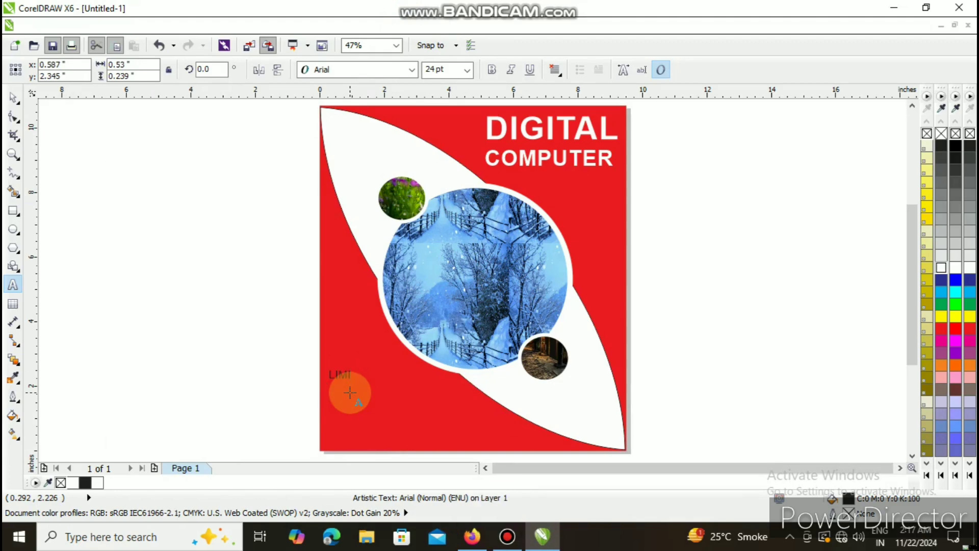
type("TED")
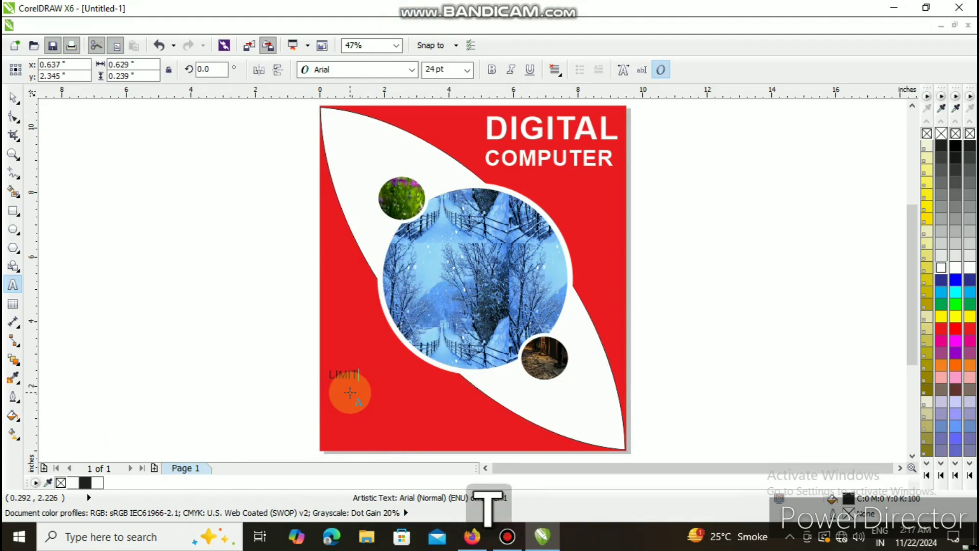
key("Return")
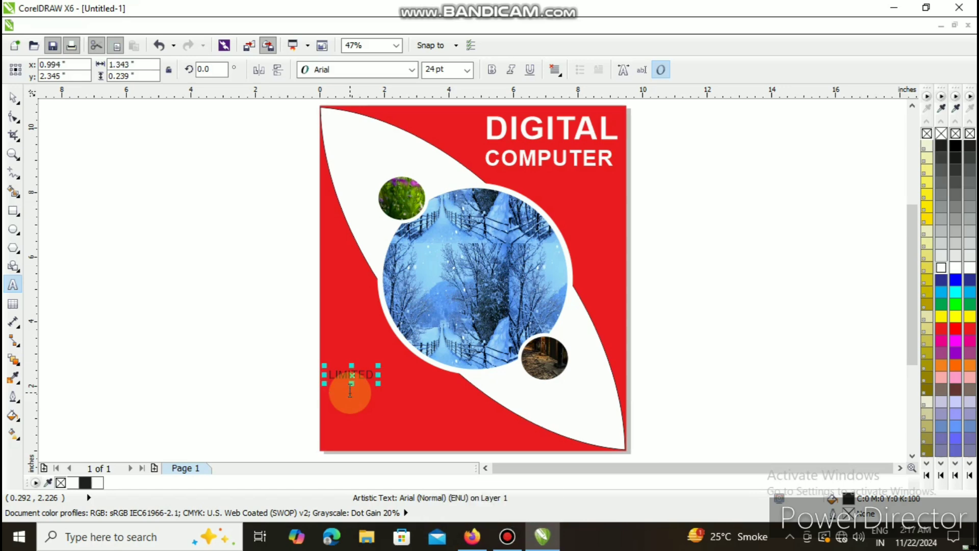
type("E")
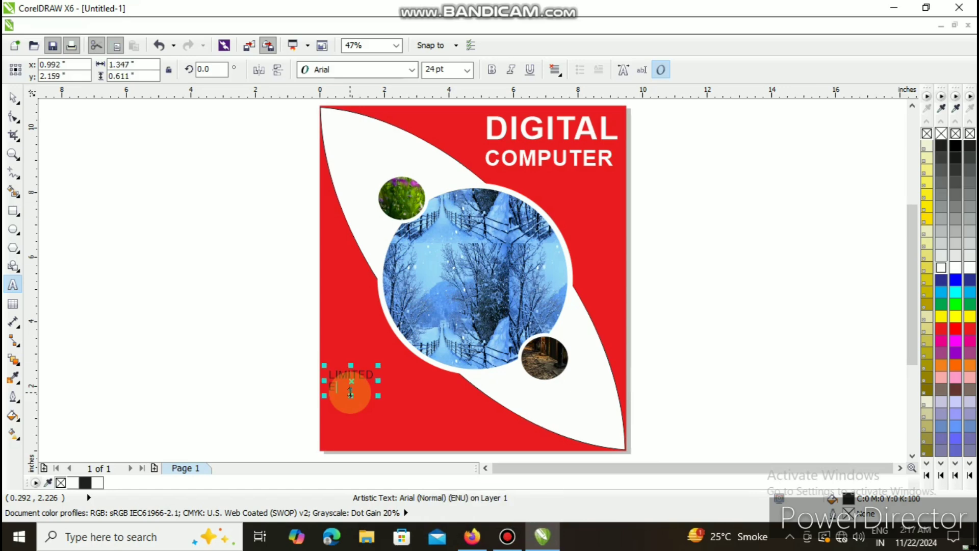
type("DIT")
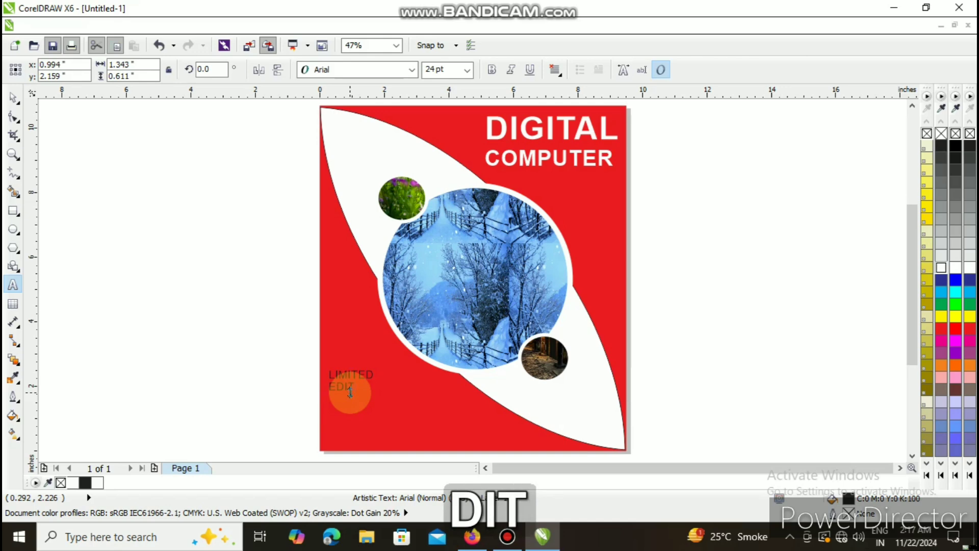
type("ION")
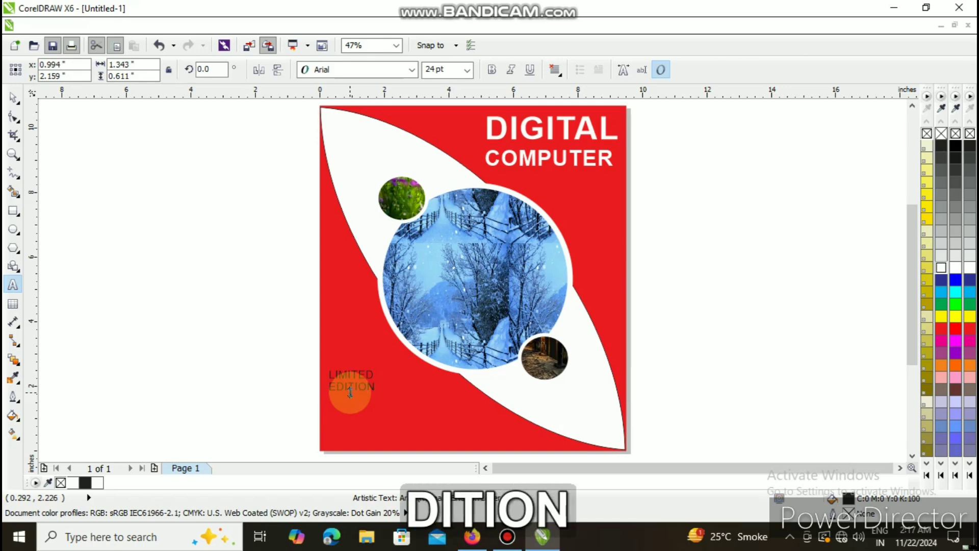
left_click(367, 369)
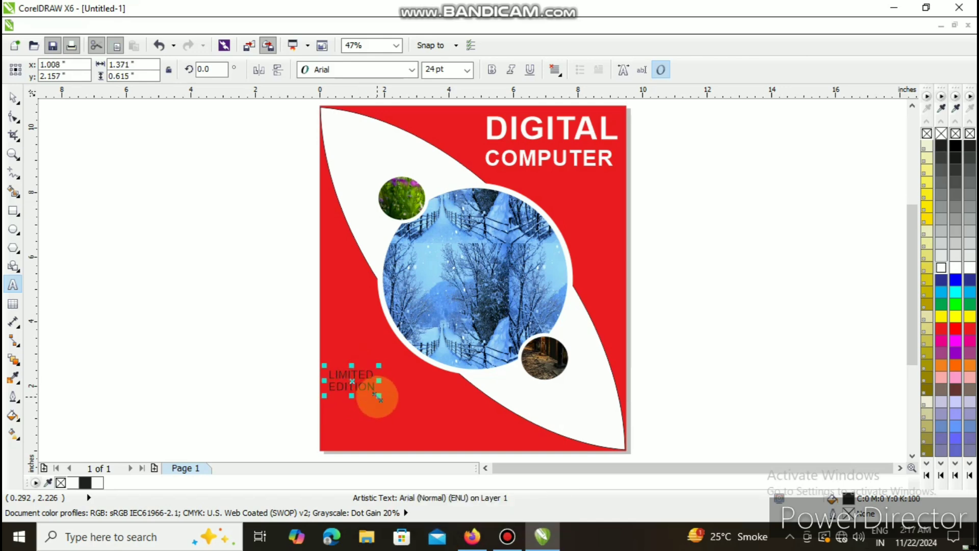
left_click_drag(379, 396, 420, 416)
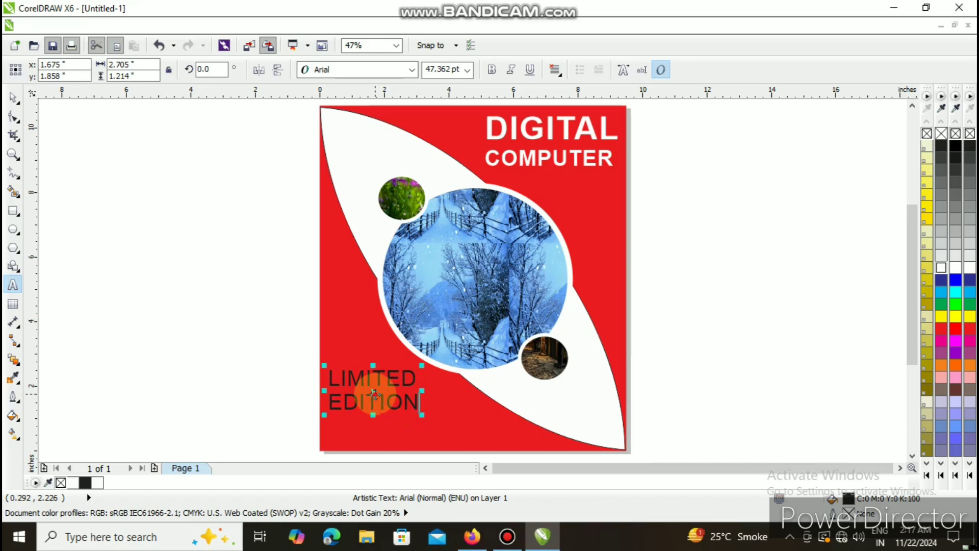
- Move the LIMITED EDITION text slightly down and right in the red corner, and make it white and bold
left_click_drag(373, 393, 434, 444)
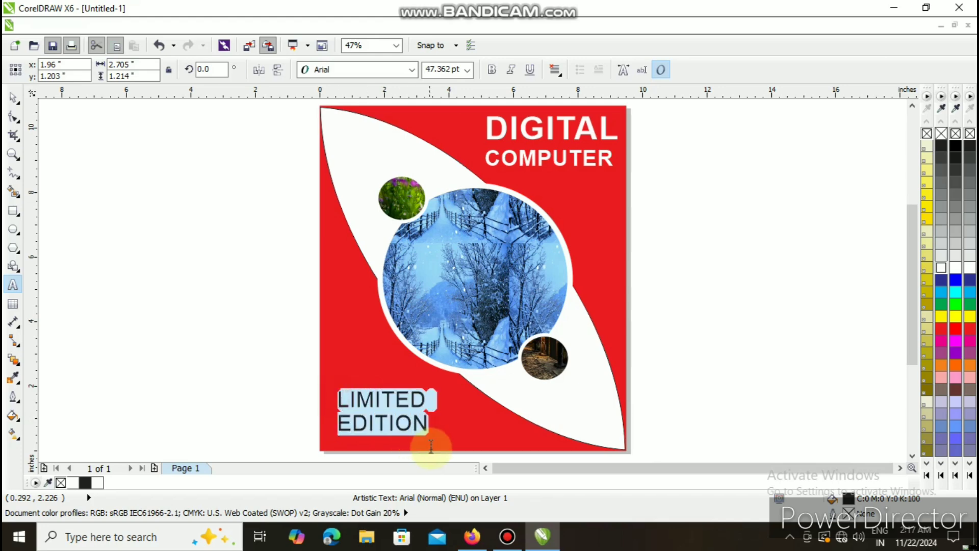
left_click(941, 267)
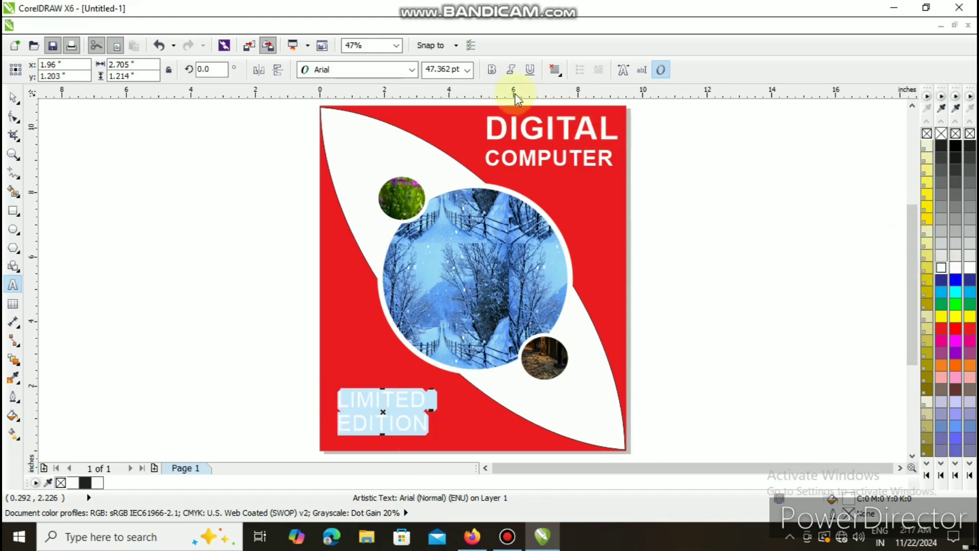
left_click(493, 70)
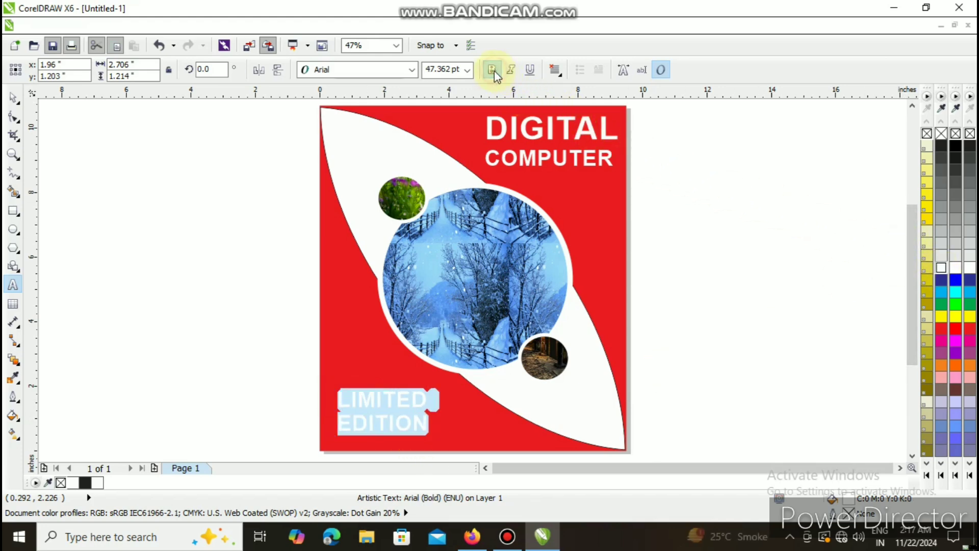
- Enlarge the small flower picture circle at the upper end of the white leaf to about 1.8 inches wide and nudge it slightly left
left_click(633, 288)
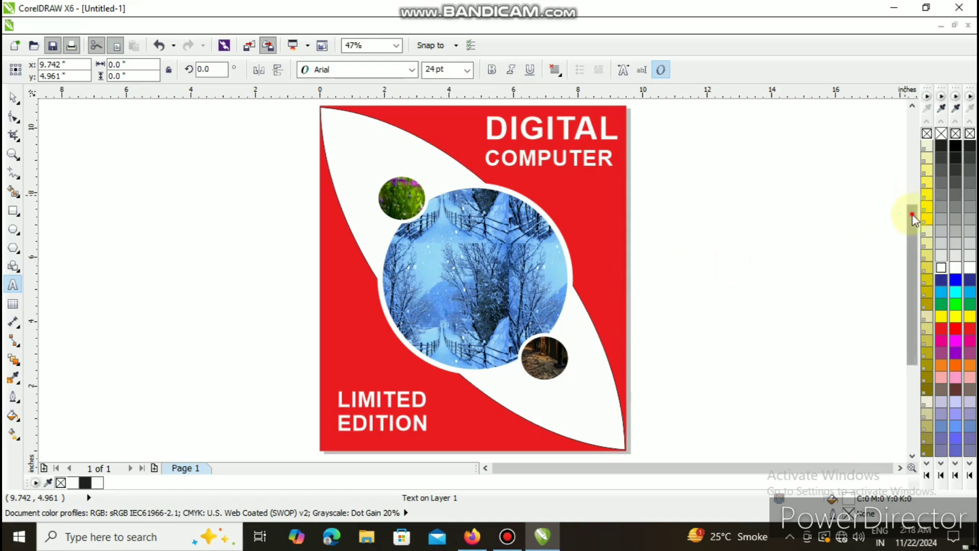
left_click_drag(914, 212, 914, 225)
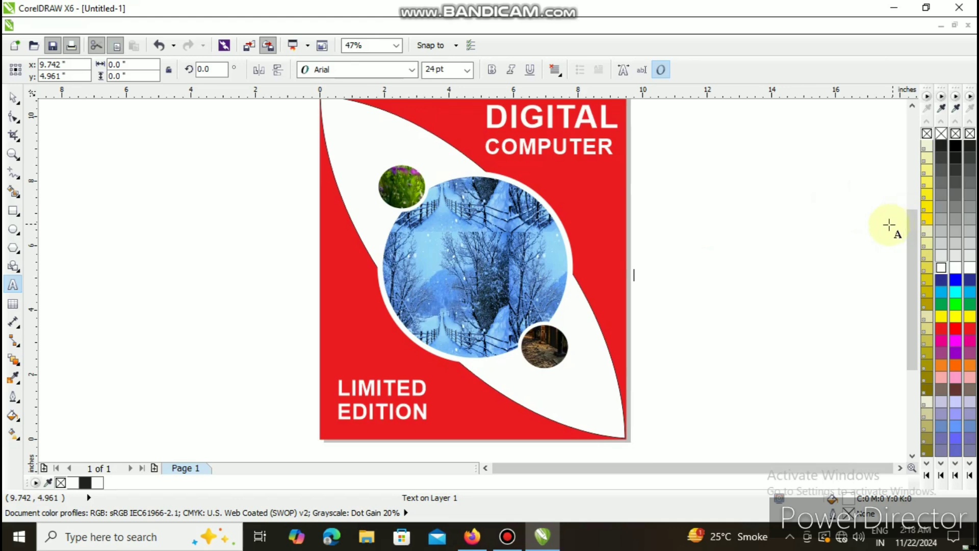
left_click(14, 97)
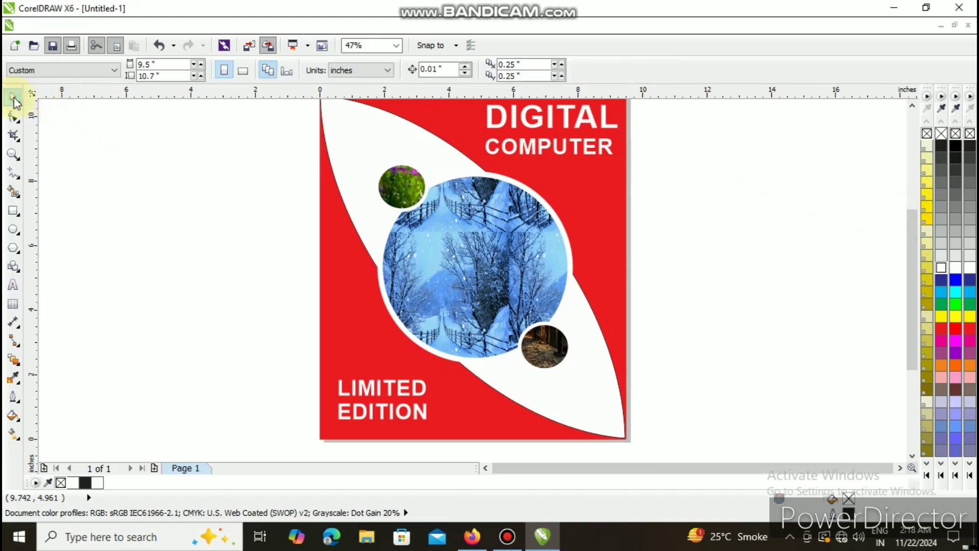
left_click(402, 191)
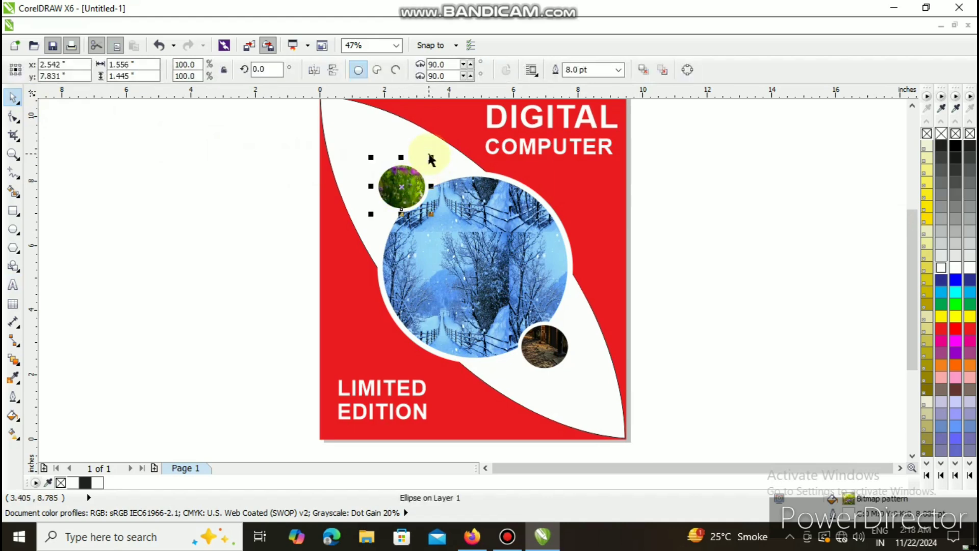
left_click_drag(431, 157, 440, 148)
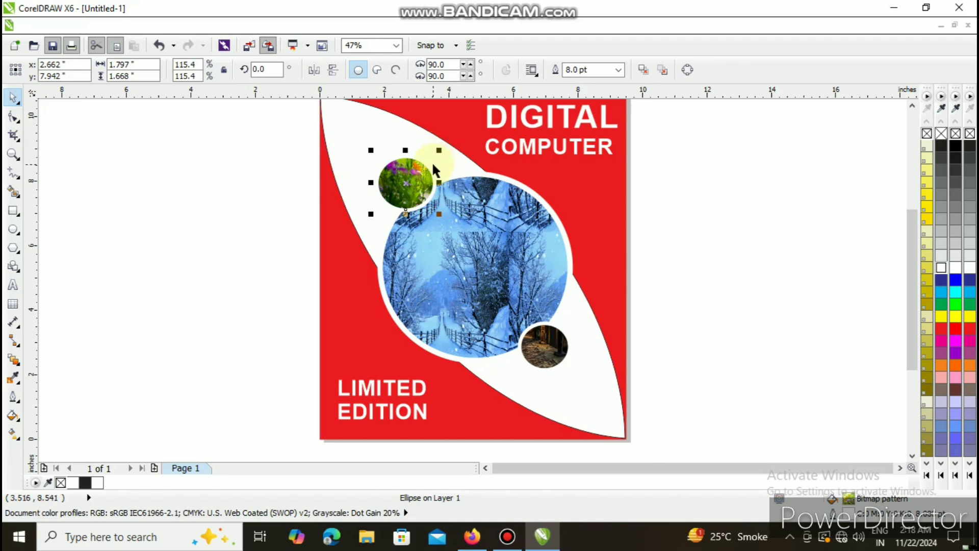
key("Left")
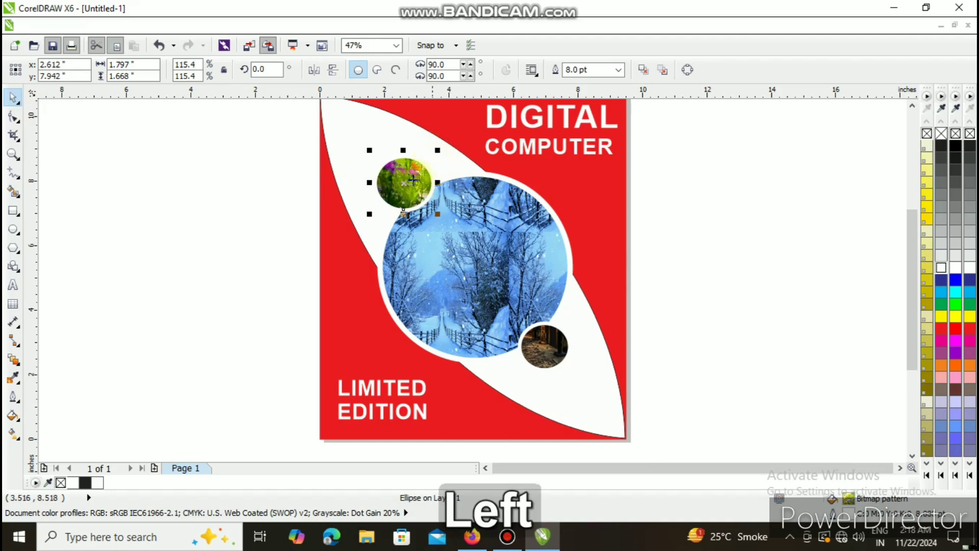
left_click_drag(371, 213, 372, 219)
- Enlarge the small brown picture circle near the leaf's lower end to about 1.84 by 1.71 inches, and nudge it slightly down and right
left_click(538, 341)
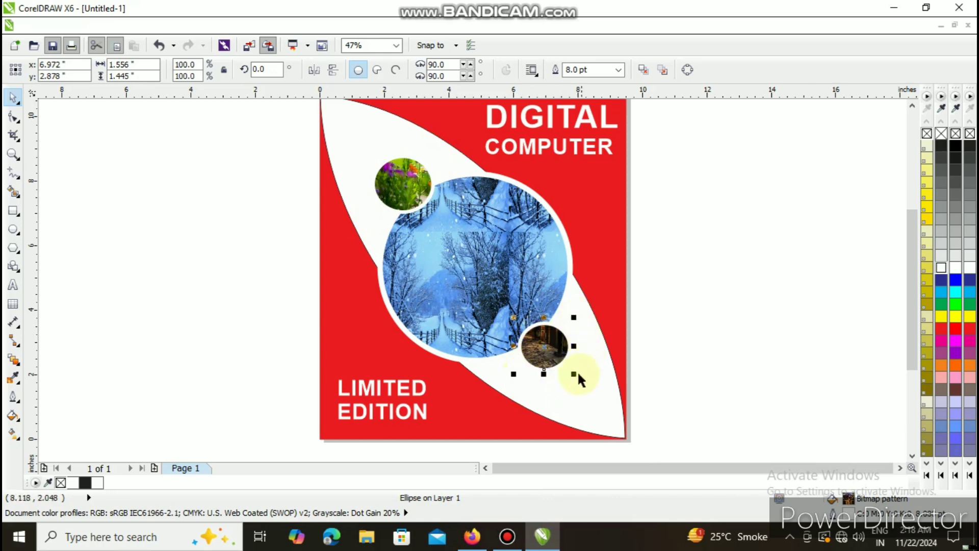
left_click_drag(513, 374, 507, 383)
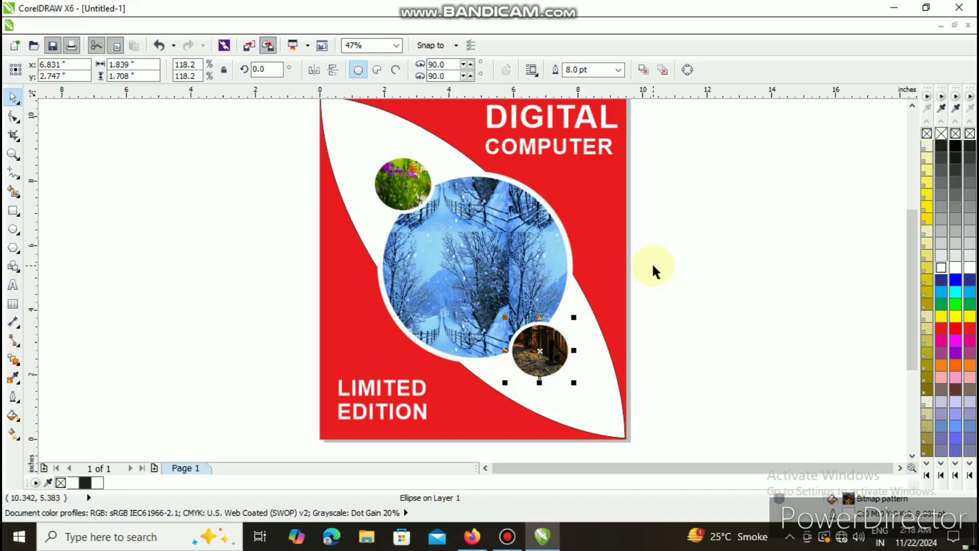
key("Down")
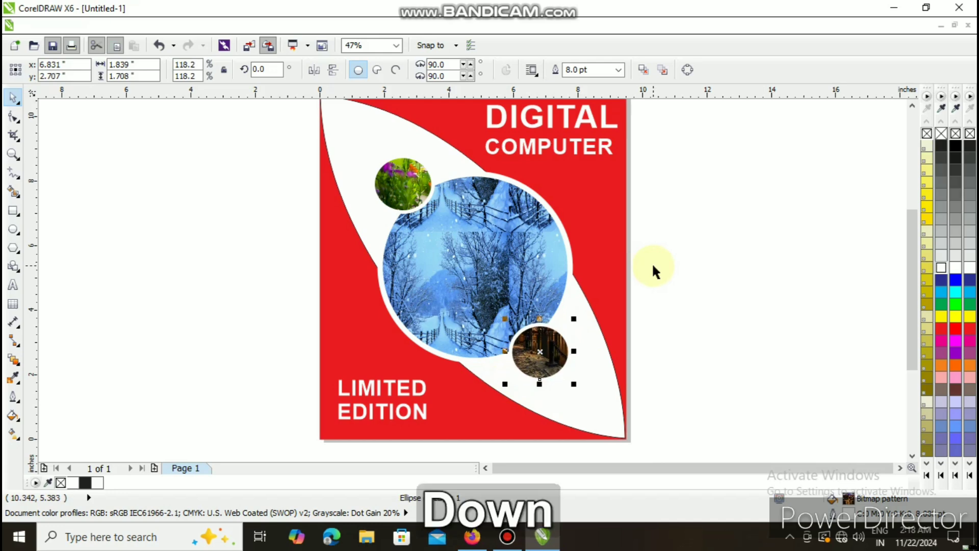
key("Down")
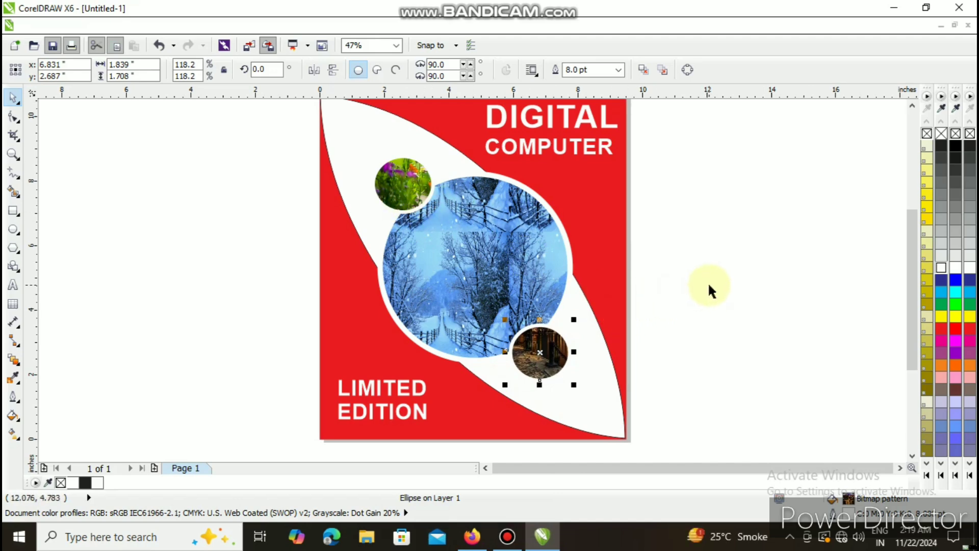
key("Right")
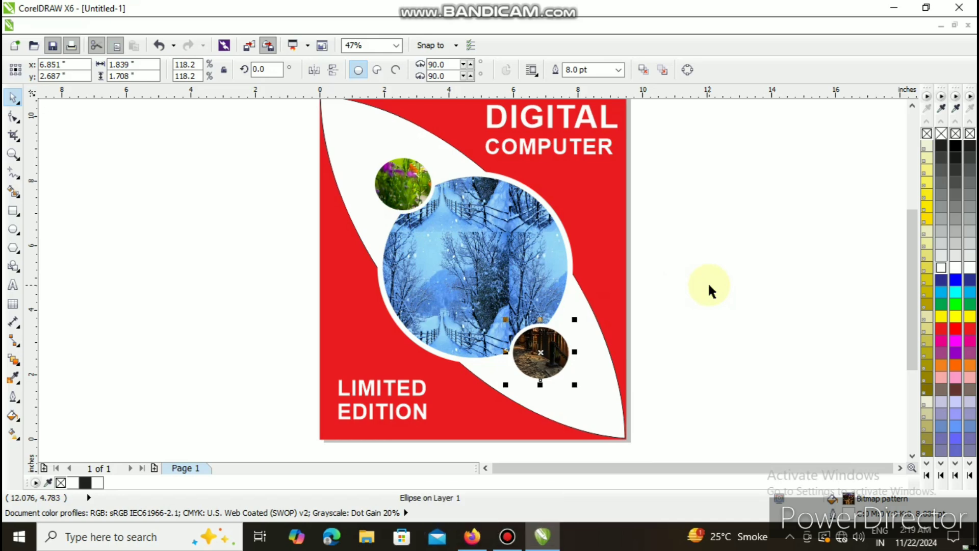
left_click(708, 281)
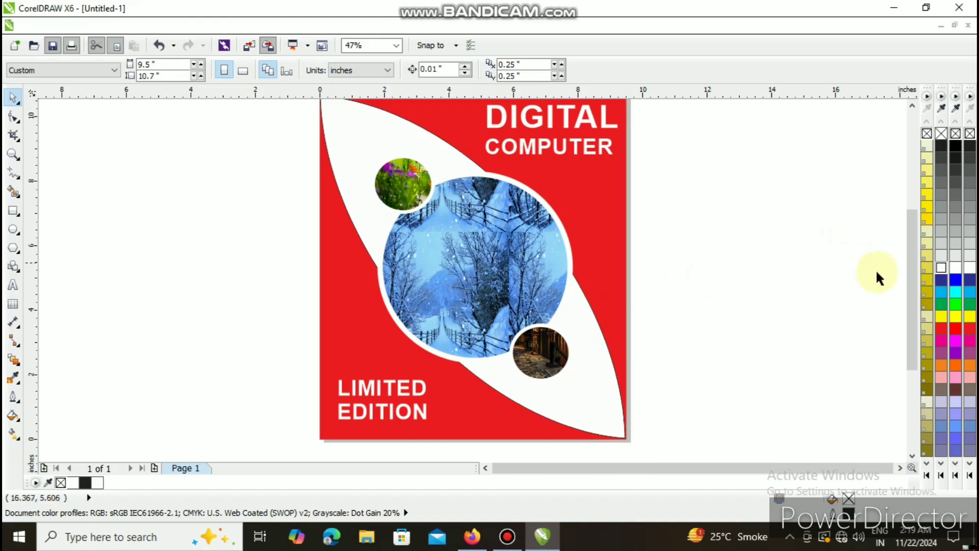
left_click_drag(909, 283, 909, 278)
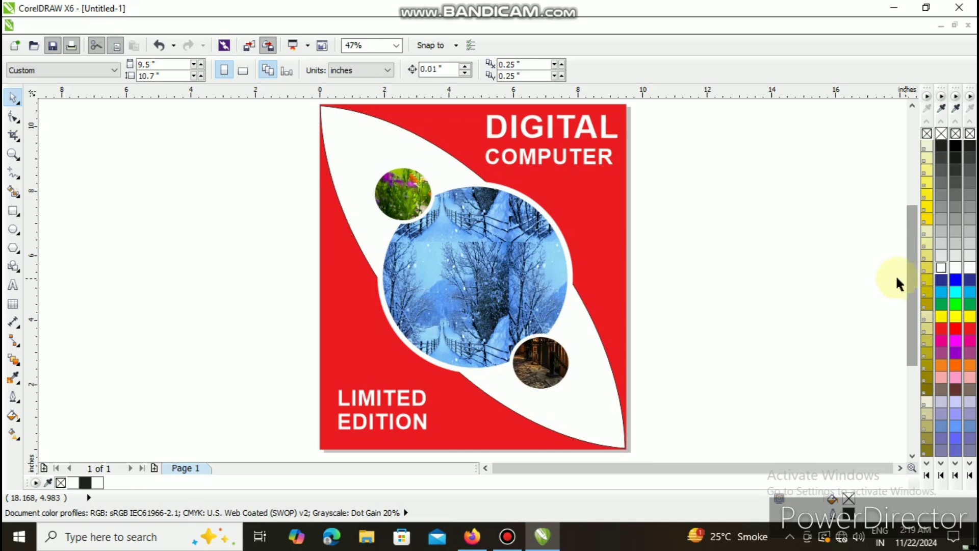
- Set the font of the whole LIMITED EDITION text to Arial Black
left_click(340, 402)
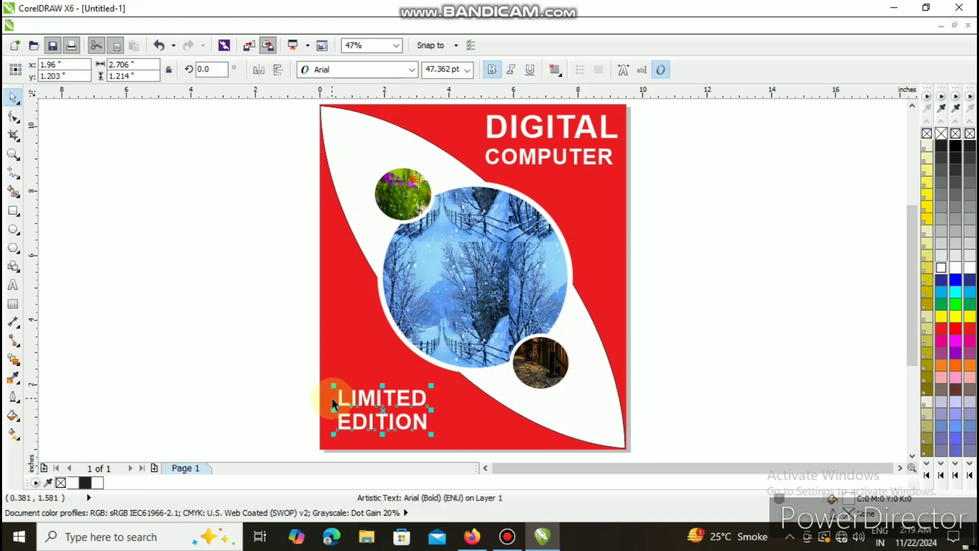
left_click_drag(332, 399, 354, 407)
left_click(342, 396)
left_click(338, 396)
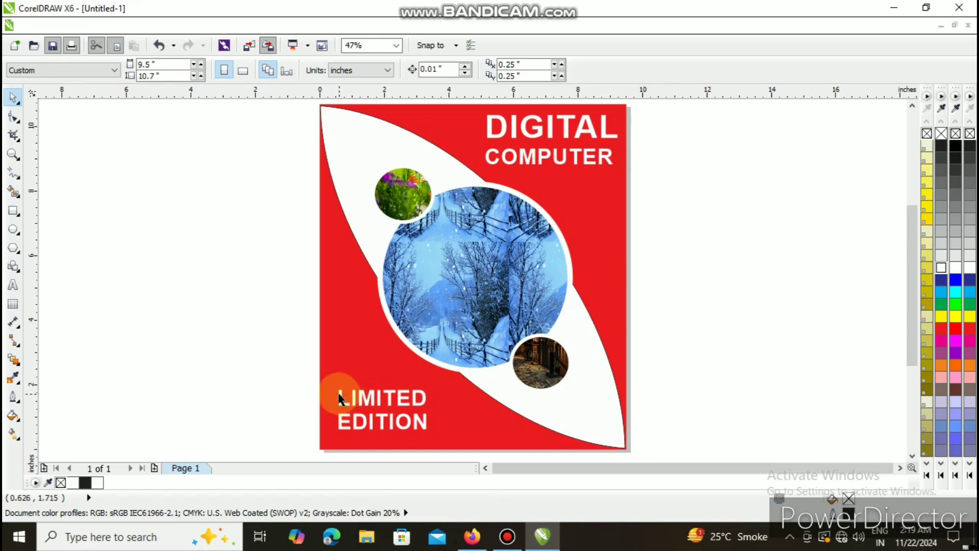
left_click(12, 284)
left_click(360, 361)
left_click(343, 395)
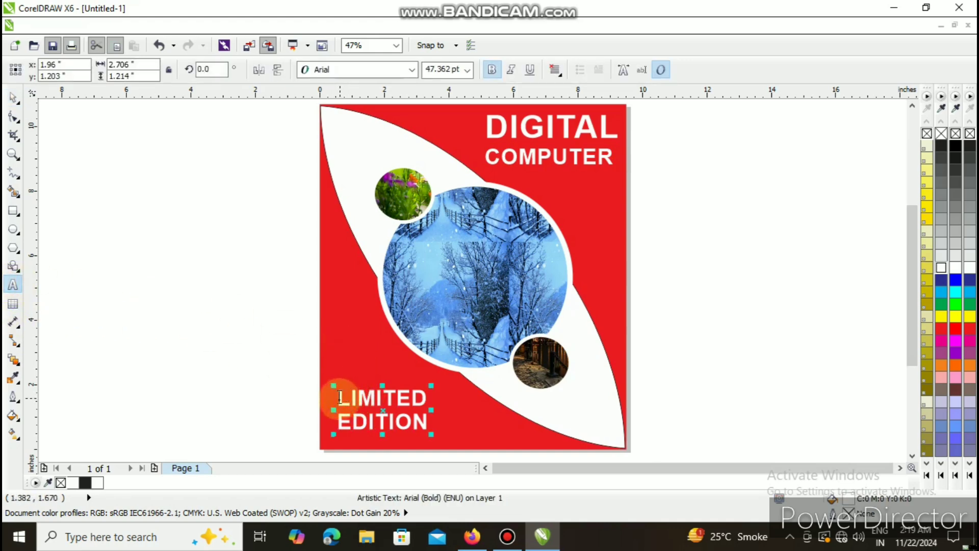
left_click_drag(338, 398, 432, 427)
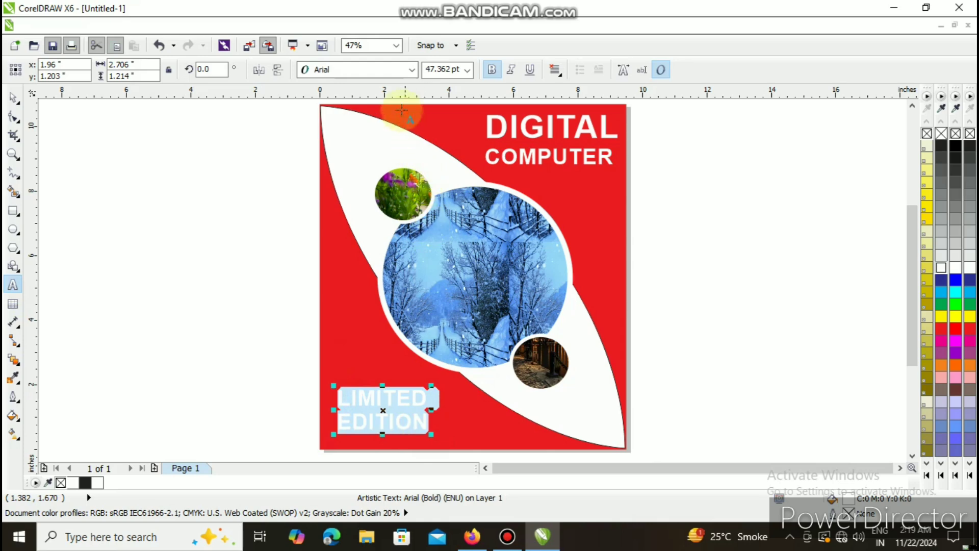
left_click(411, 74)
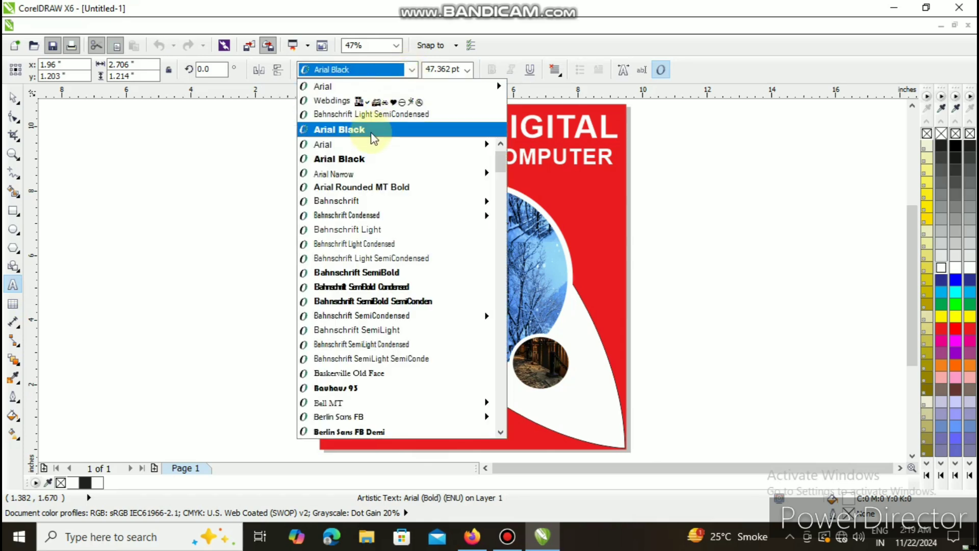
left_click(366, 158)
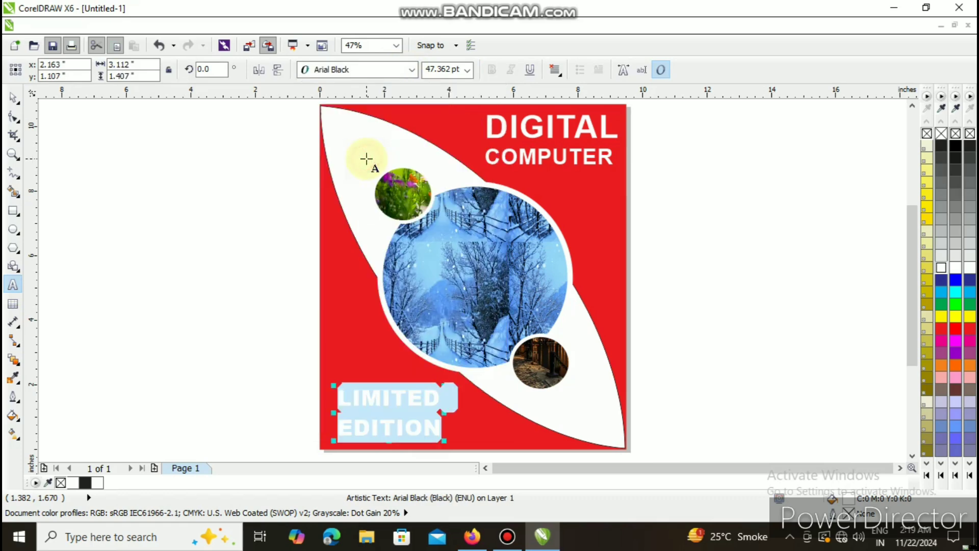
- Try the Elephant font on the LIMITED EDITION text
left_click(411, 70)
left_click_drag(498, 159, 504, 225)
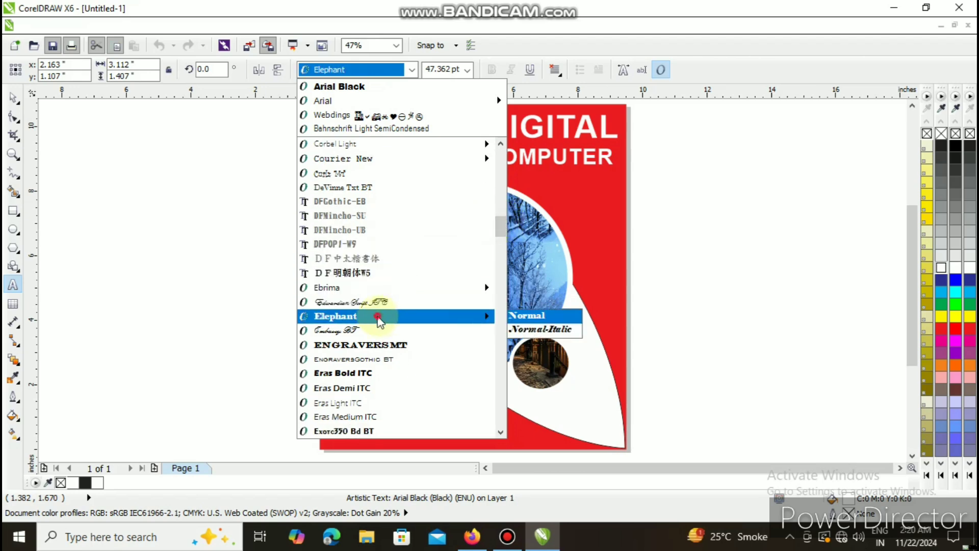
left_click(379, 316)
left_click(748, 362)
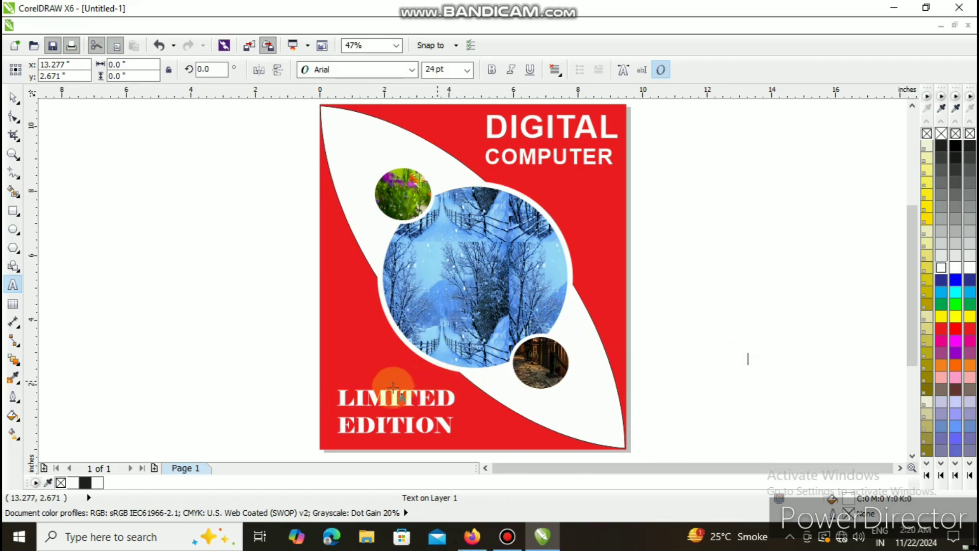
- Switch both lines of the LIMITED EDITION text back to Arial Black and leave text editing
left_click(335, 403)
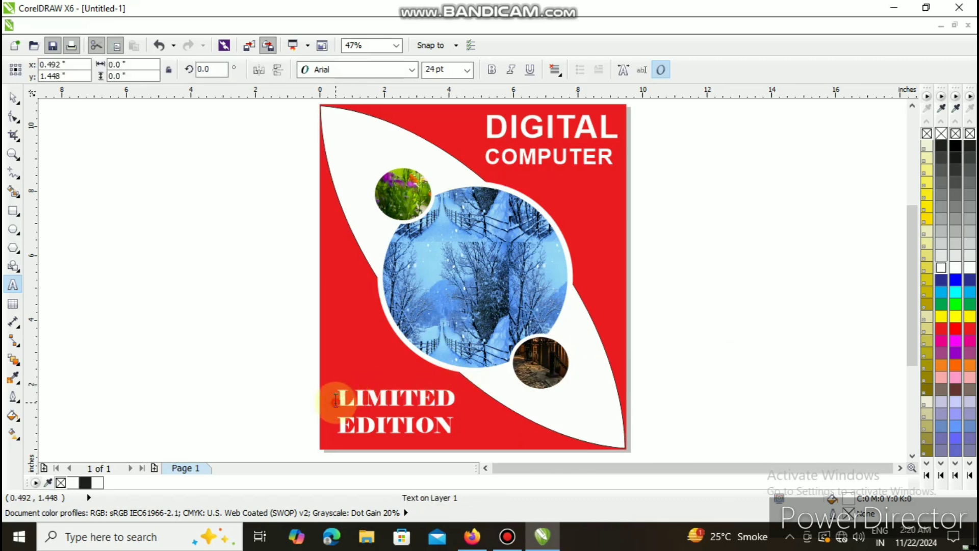
left_click(392, 403)
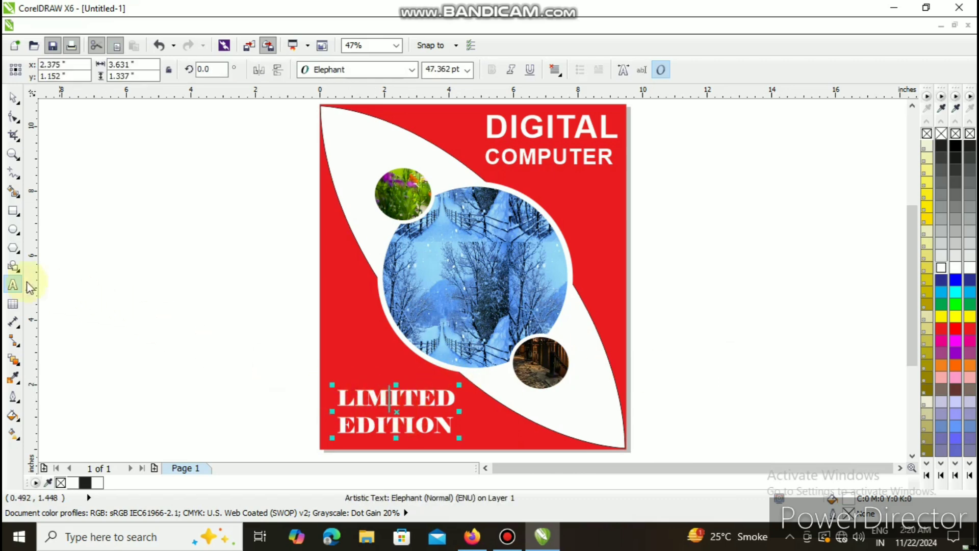
left_click(335, 395)
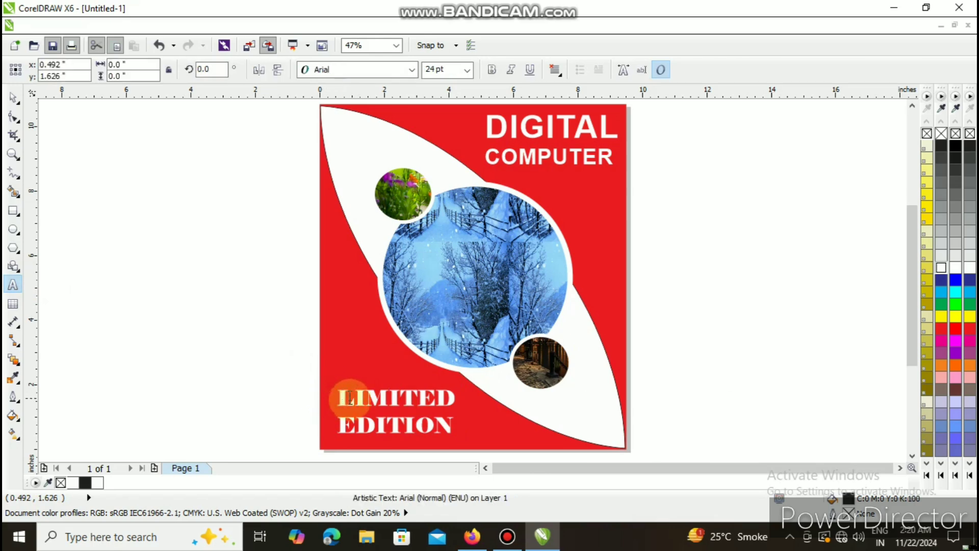
left_click(367, 401)
left_click(341, 398)
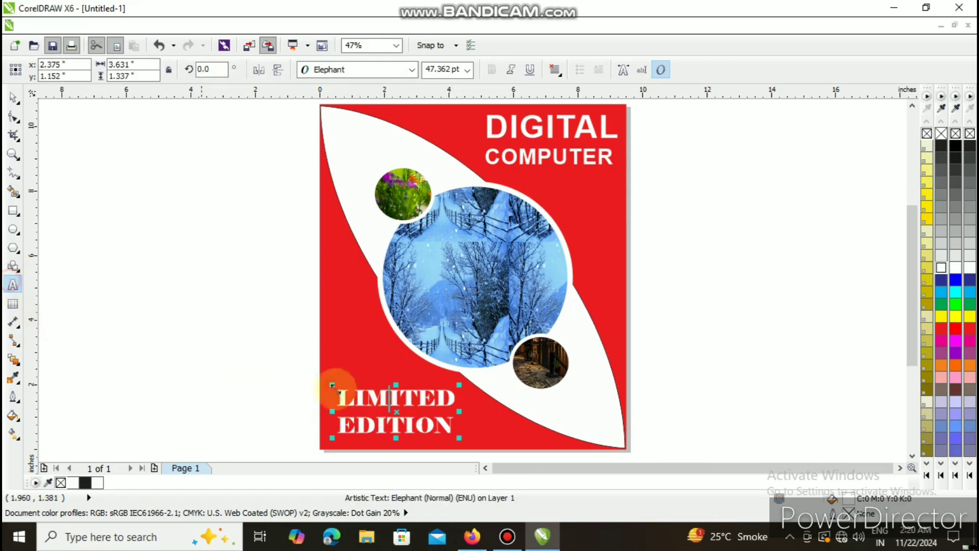
left_click_drag(340, 398, 466, 453)
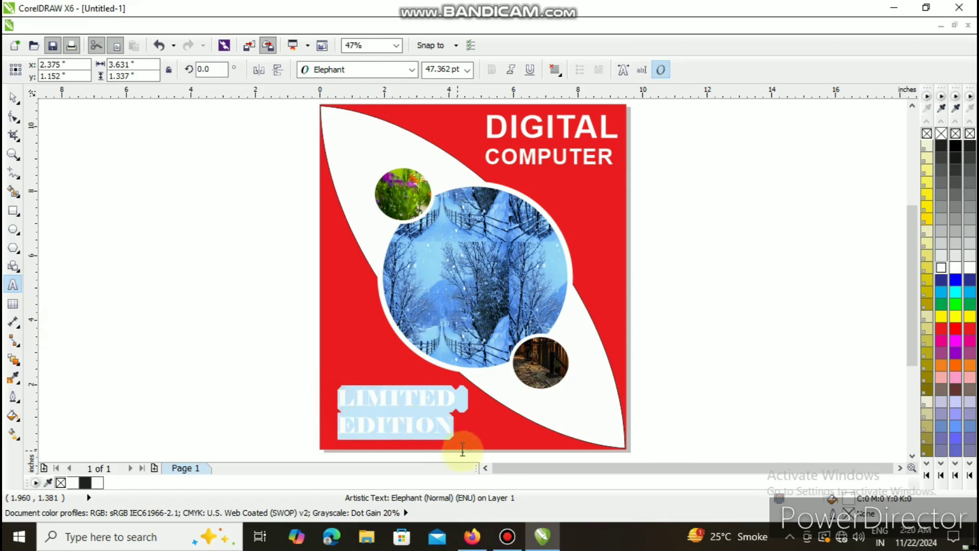
left_click(412, 69)
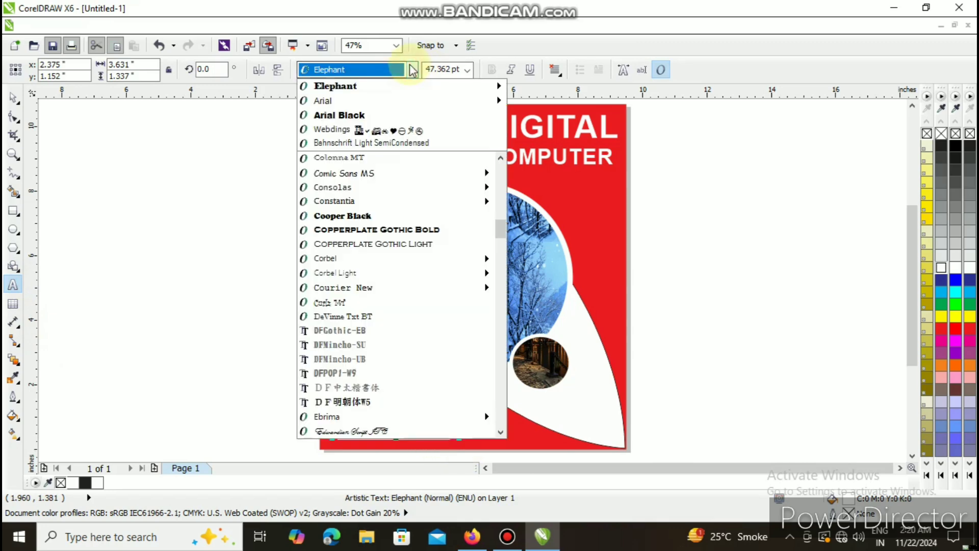
mouse_move(436, 101)
left_click(374, 116)
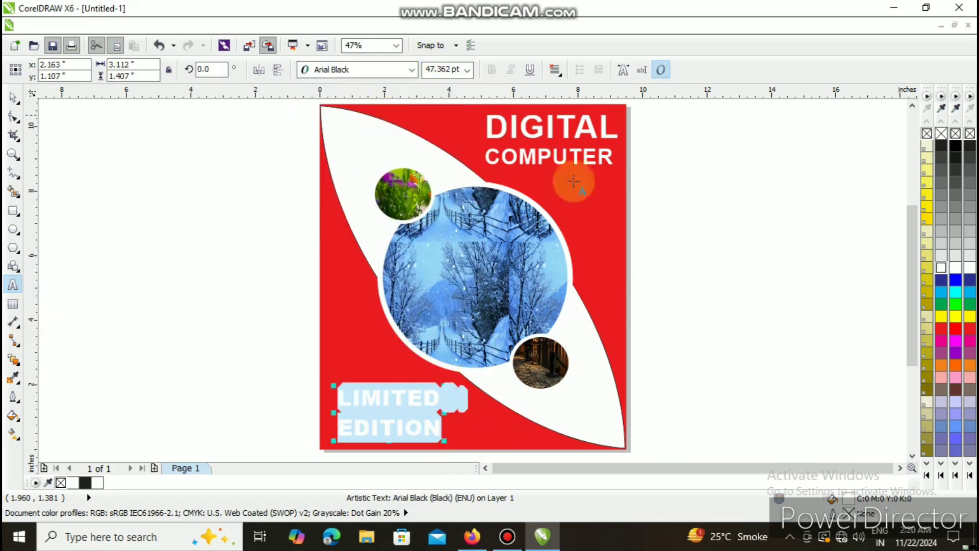
left_click(728, 311)
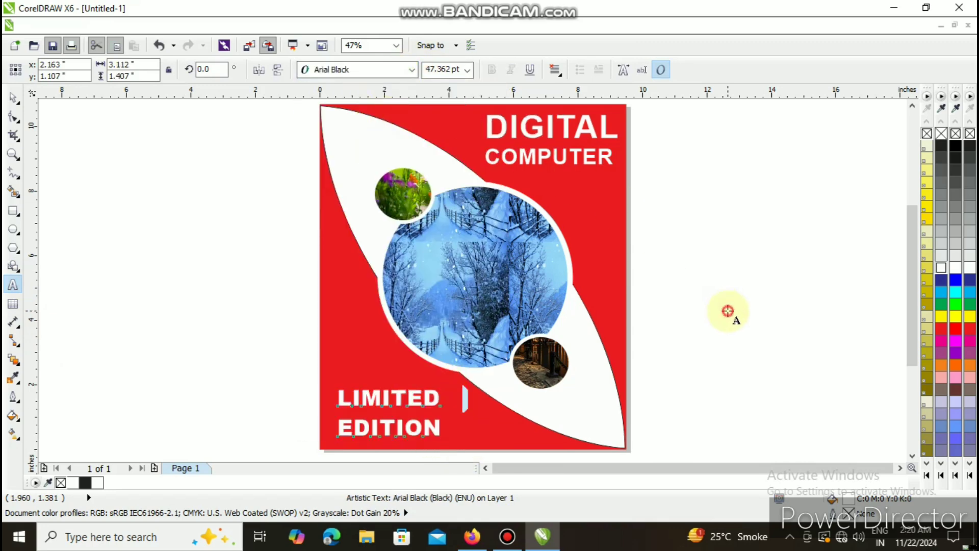
left_click(784, 247)
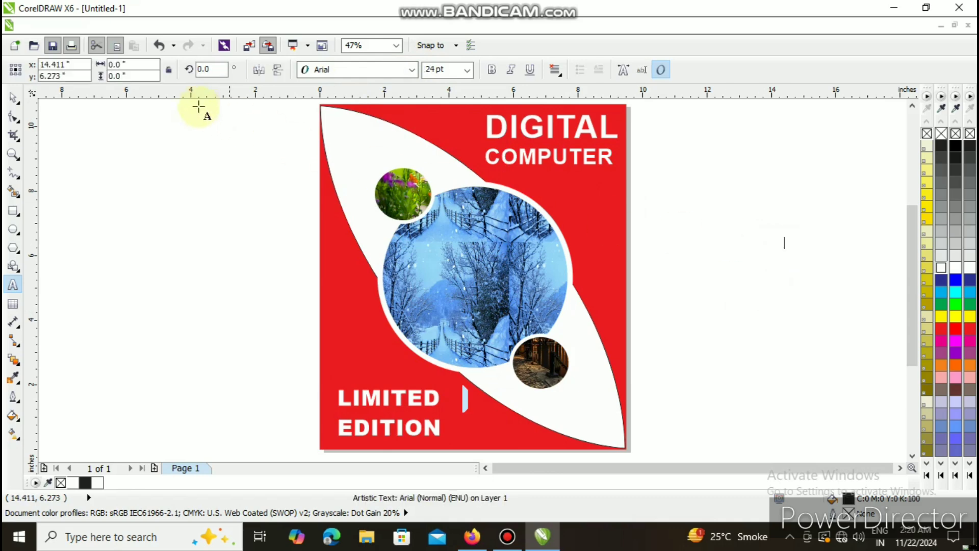
left_click(14, 97)
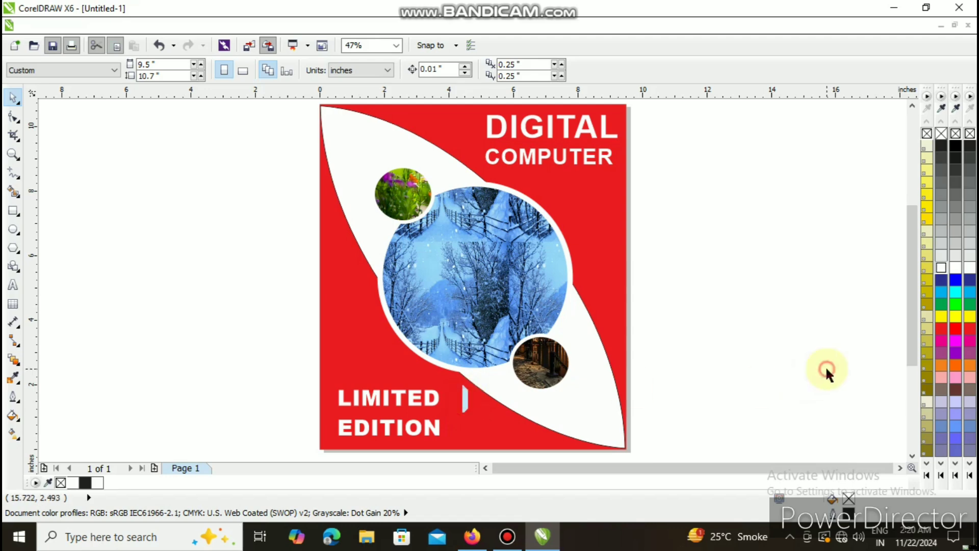
mouse_move(915, 306)
left_mouse_down()
mouse_move(913, 274)
mouse_move(910, 323)
mouse_move(913, 307)
left_mouse_up()
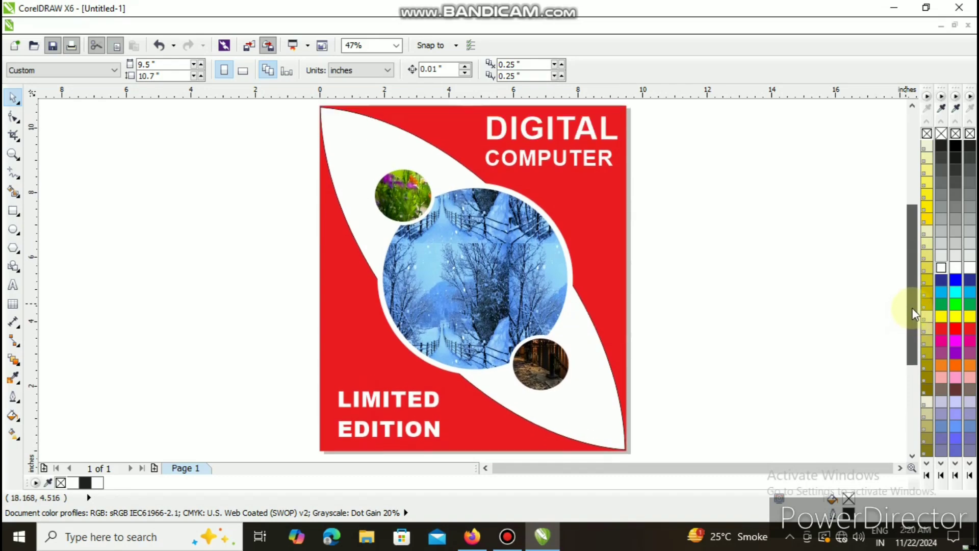